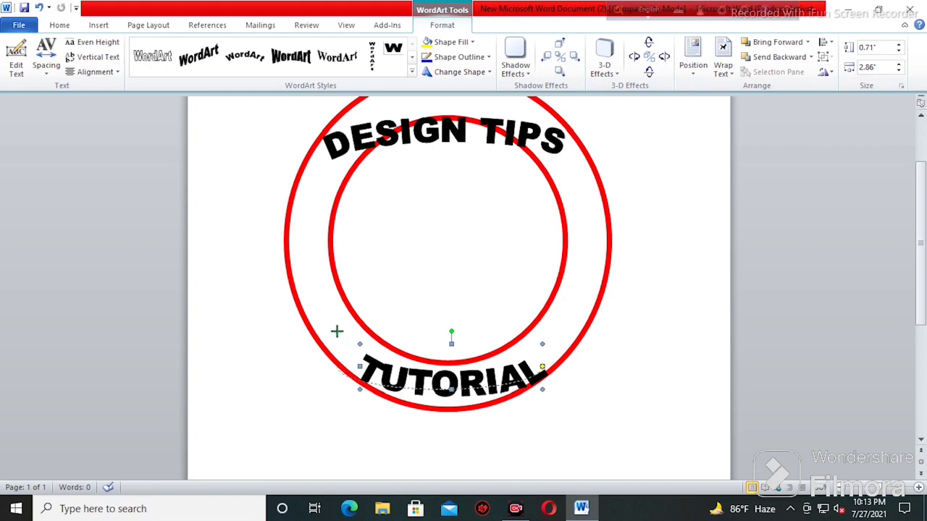
- Enlarge the TUTORIAL WordArt to about 2.27" by 3.2" with a deeper curve along the ring's lower band
left_click_drag(543, 343, 542, 281)
left_click_drag(326, 280, 325, 235)
left_click_drag(470, 381, 484, 388)
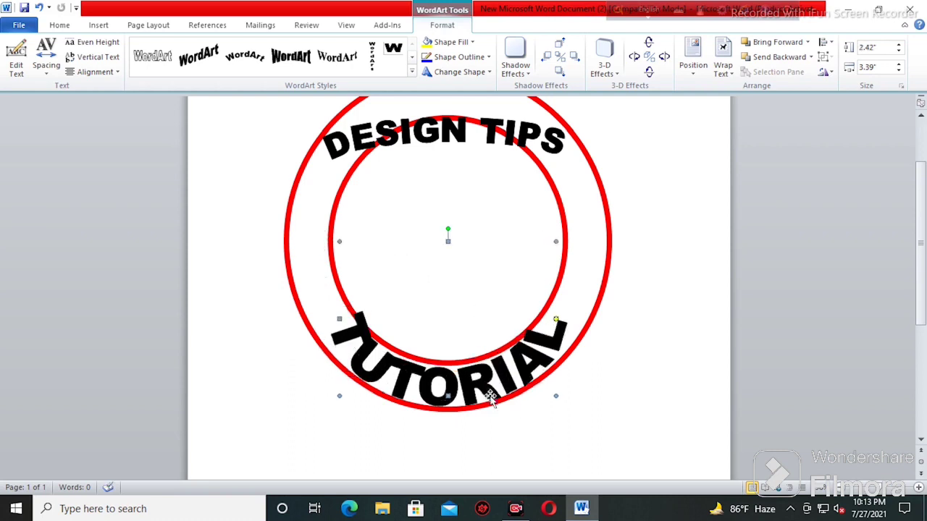
left_click_drag(555, 394, 544, 385)
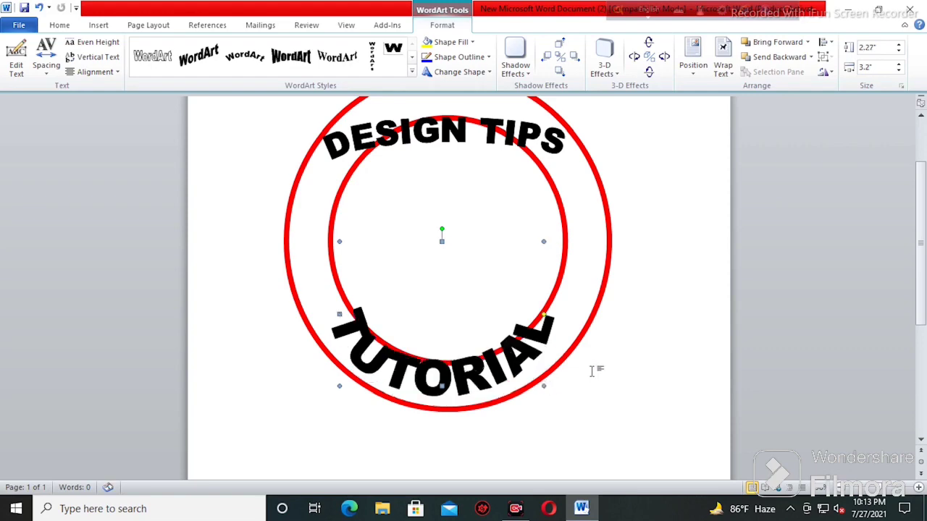
- Set the TUTORIAL WordArt's font size to 32 and move it into the ring's lower band
left_click(7, 55)
left_click(583, 142)
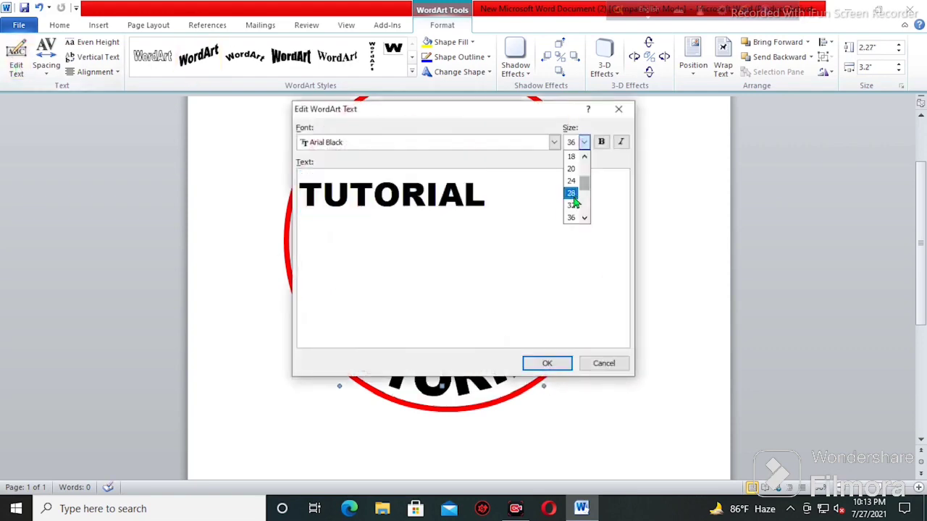
left_click(572, 205)
left_click(548, 364)
left_click_drag(444, 273, 531, 369)
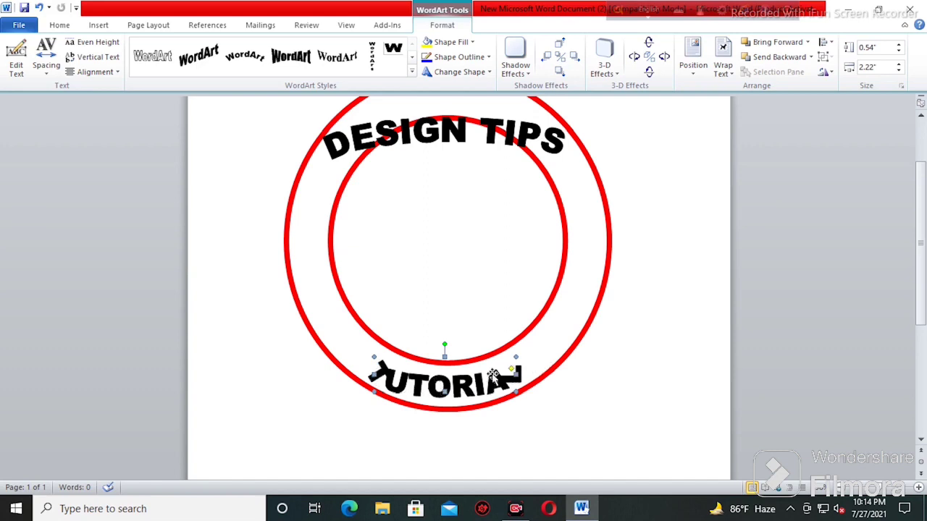
- Undo the last change, then enlarge the TUTORIAL arc to about 1.62" by 2.72" and center it in the lower band
key("ctrl+z")
left_click_drag(374, 373, 353, 355)
left_click_drag(346, 321, 341, 288)
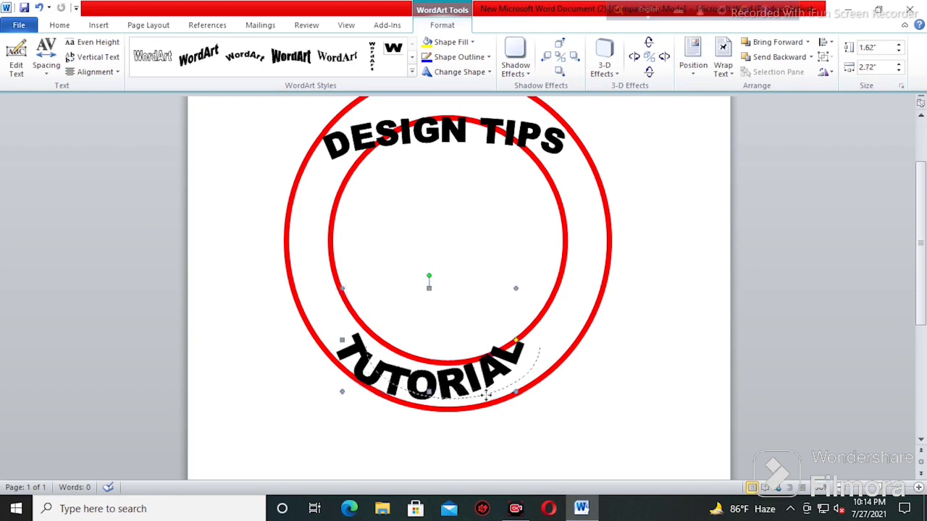
left_click_drag(476, 390, 496, 399)
- Enlarge the red ring, then widen the TUTORIAL arc and reposition it within the ring's lower band
left_click(585, 327)
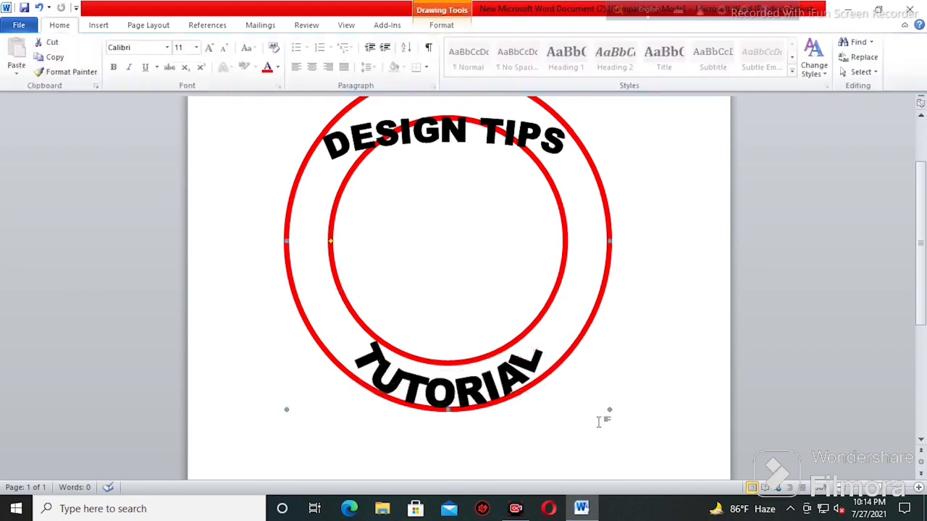
left_click_drag(610, 410, 632, 439)
left_click(509, 382)
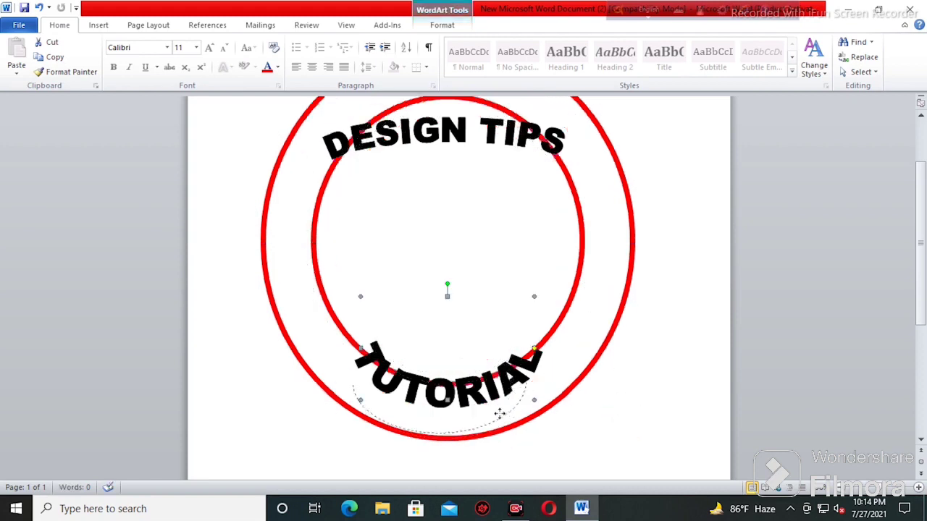
left_click_drag(500, 414, 489, 441)
left_click_drag(526, 323, 575, 287)
left_click_drag(501, 408, 499, 407)
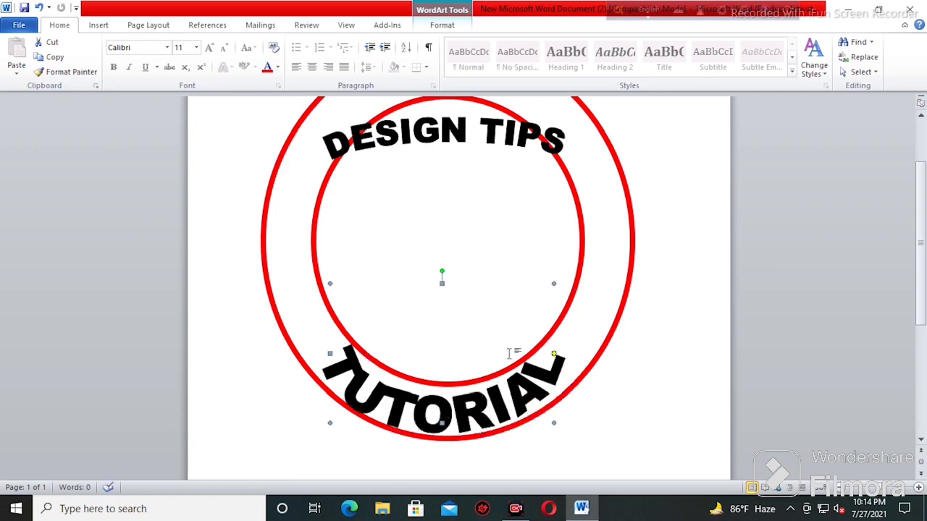
- Shrink the ring's inner circle slightly and enlarge the TUTORIAL arc until it fills the wider lower band
left_click(587, 324)
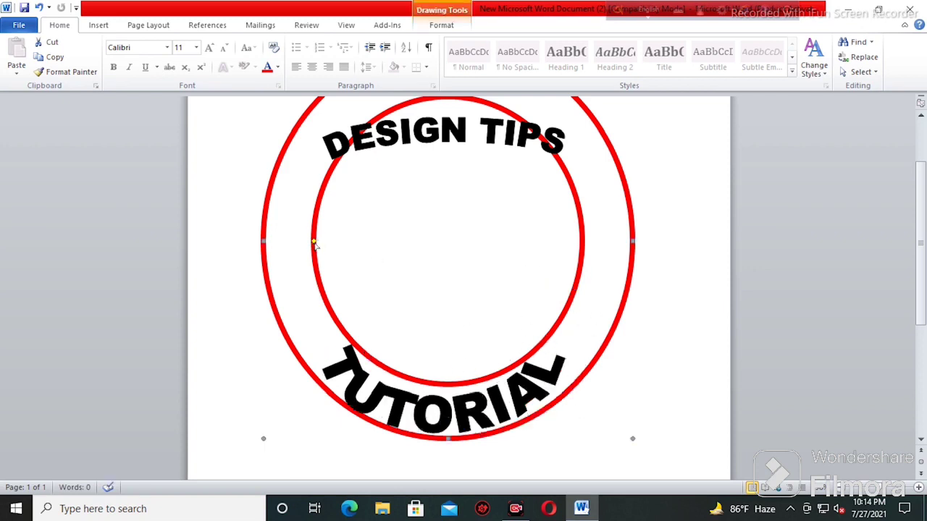
left_click_drag(314, 243, 321, 241)
left_click(523, 401)
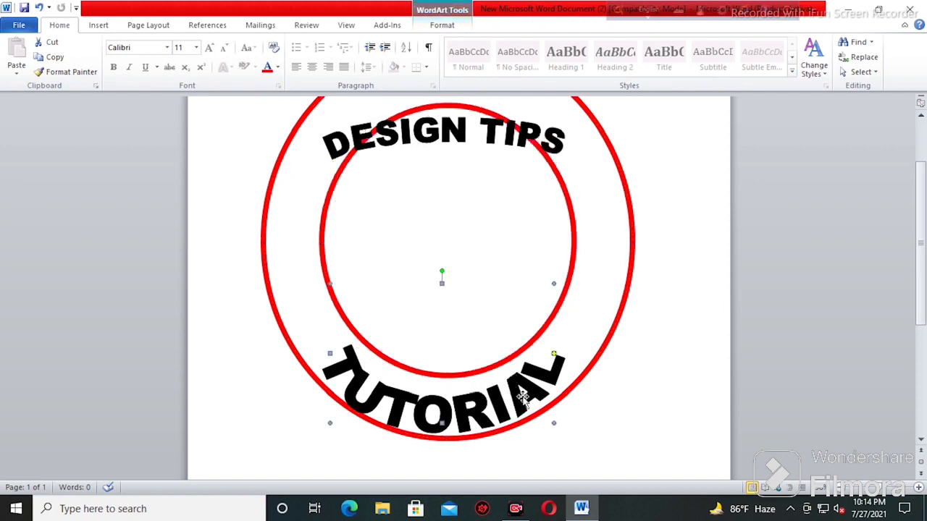
left_click_drag(331, 353, 321, 319)
mouse_move(471, 414)
left_mouse_down()
mouse_move(506, 404)
mouse_move(480, 408)
left_mouse_up()
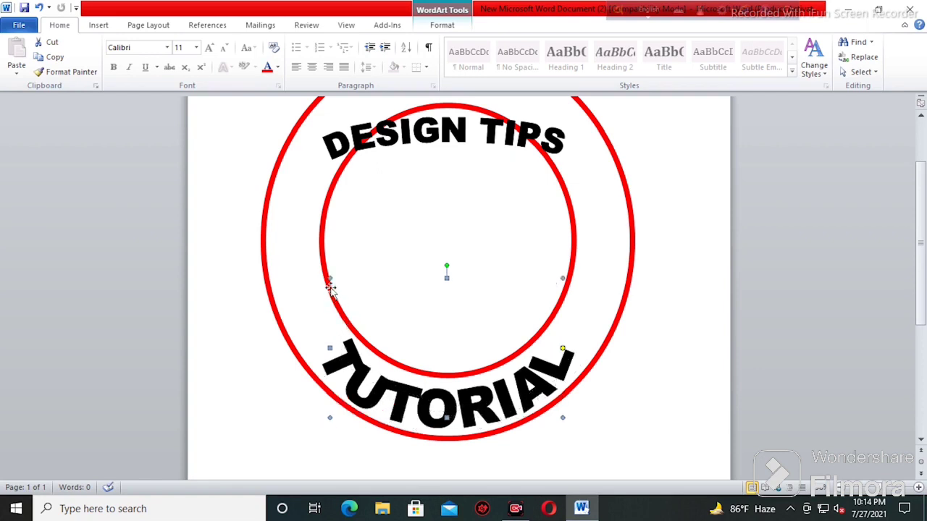
left_click_drag(330, 277, 320, 253)
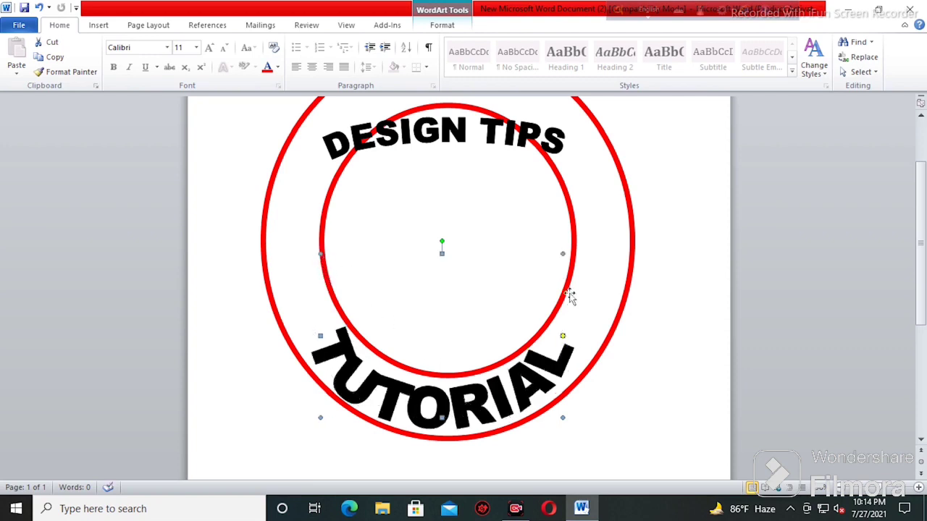
left_click_drag(564, 253, 587, 231)
mouse_move(540, 391)
left_mouse_down()
mouse_move(521, 387)
mouse_move(536, 389)
left_mouse_up()
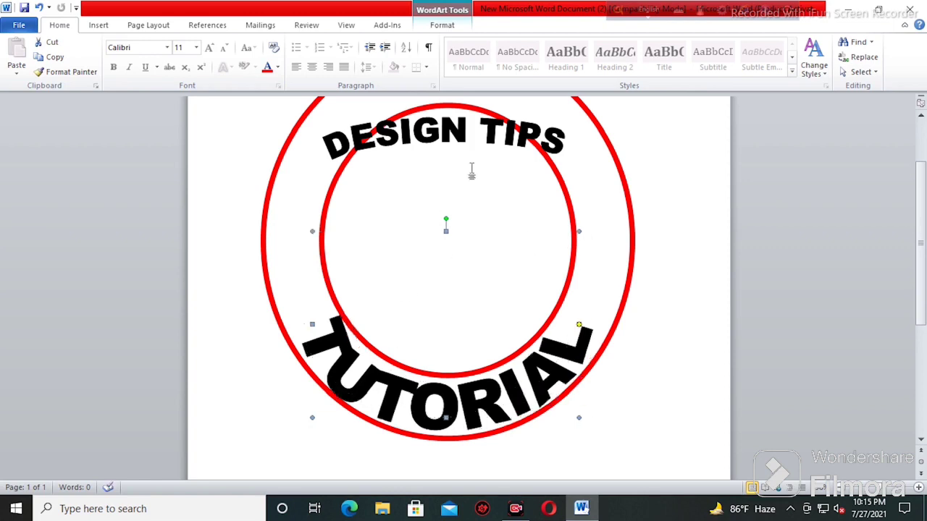
- Move the DESIGN TIPS WordArt into the ring's upper band and enlarge it so its curve follows the ring
left_click(523, 138)
scroll(577, 250, "up", 3)
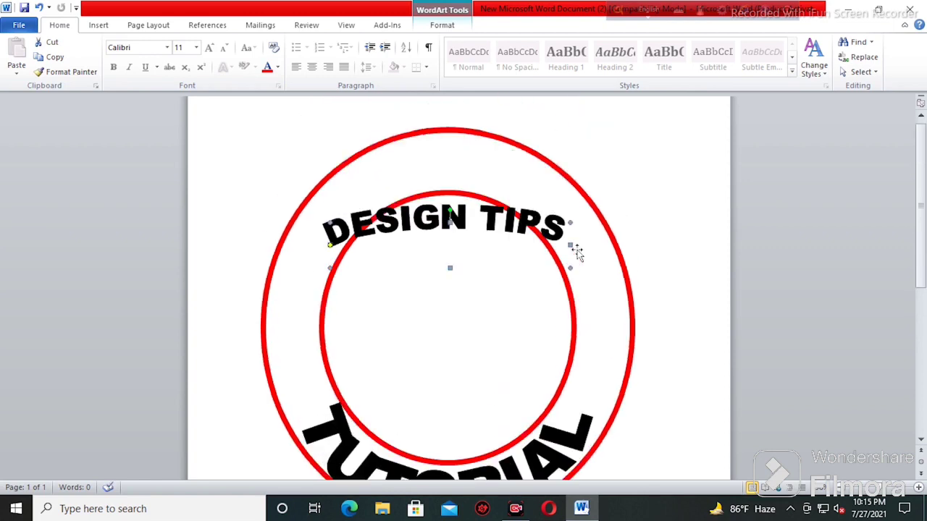
left_click_drag(500, 168, 500, 168)
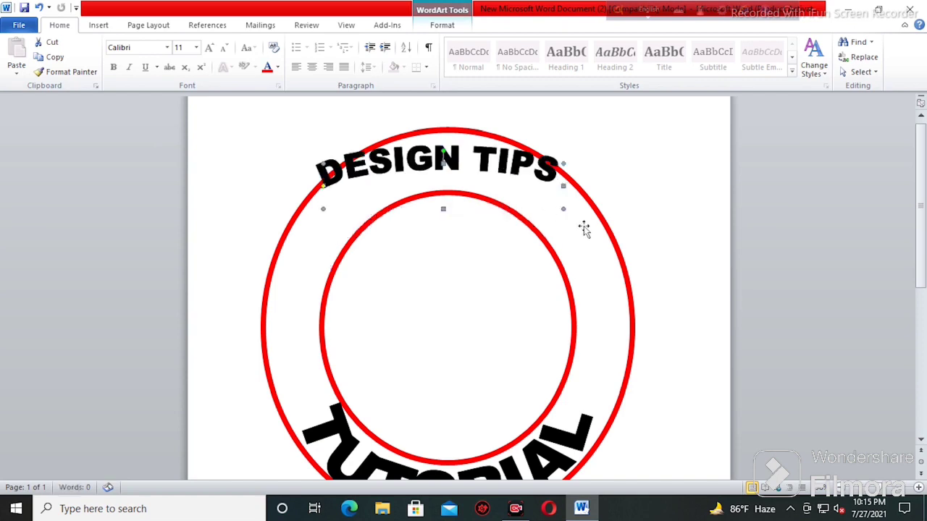
left_click_drag(595, 334, 598, 345)
left_click_drag(573, 190, 563, 200)
left_click_drag(587, 264, 580, 317)
- Try to adjust the curve of the TUTORIAL WordArt
scroll(610, 304, "down", 2)
left_click(526, 384)
left_click(534, 365)
left_click(583, 324)
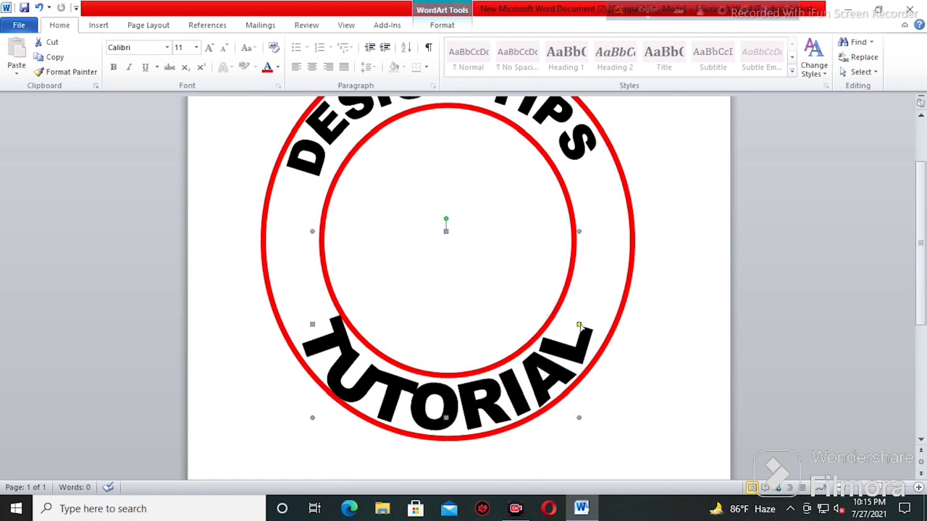
left_click_drag(311, 325, 313, 281)
- Enlarge the DESIGN TIPS arc downward and sideways so its letters fill the upper half of the ring's band
left_click(588, 190)
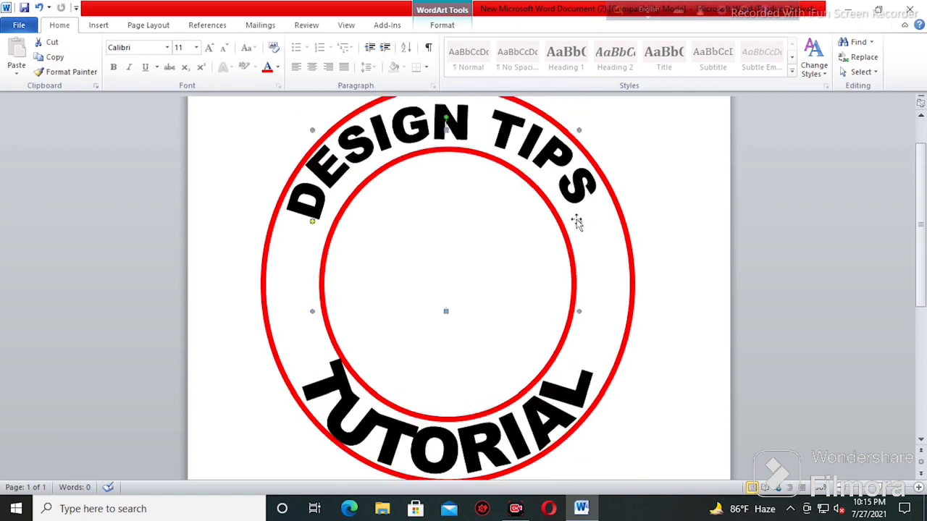
left_click(581, 317)
left_click(567, 190)
left_click_drag(579, 313, 586, 372)
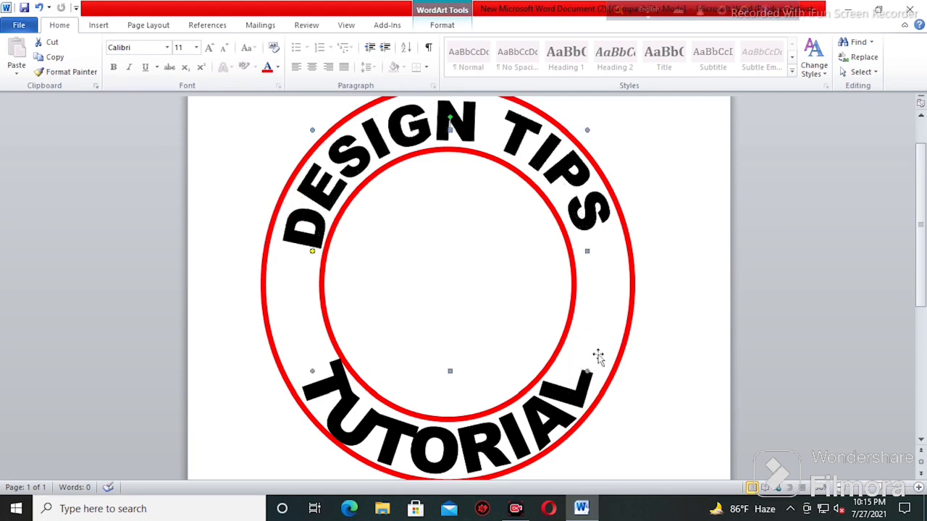
left_click_drag(311, 372, 299, 412)
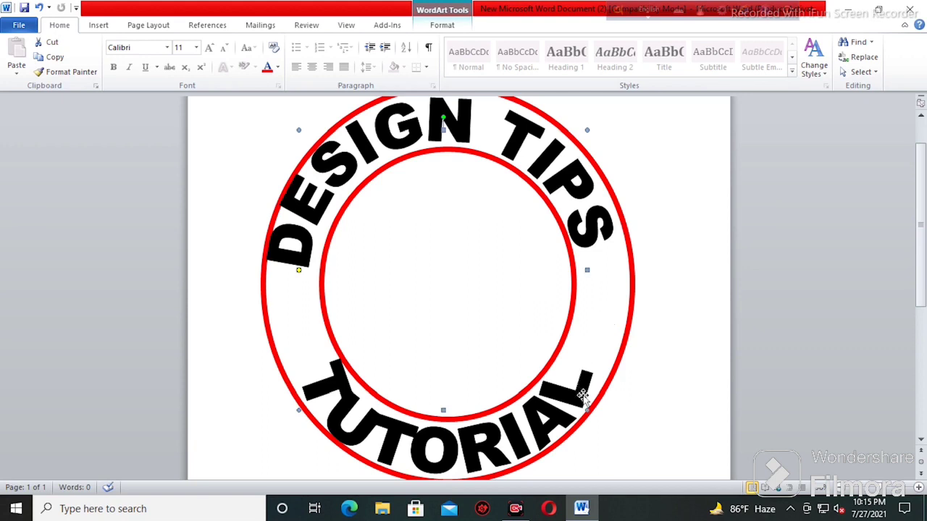
left_click_drag(587, 410, 593, 430)
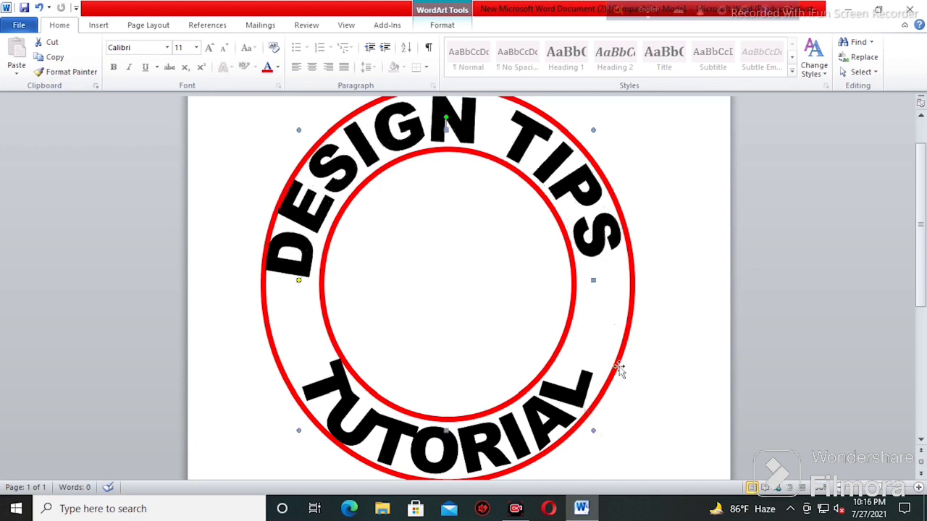
left_click_drag(595, 281, 597, 309)
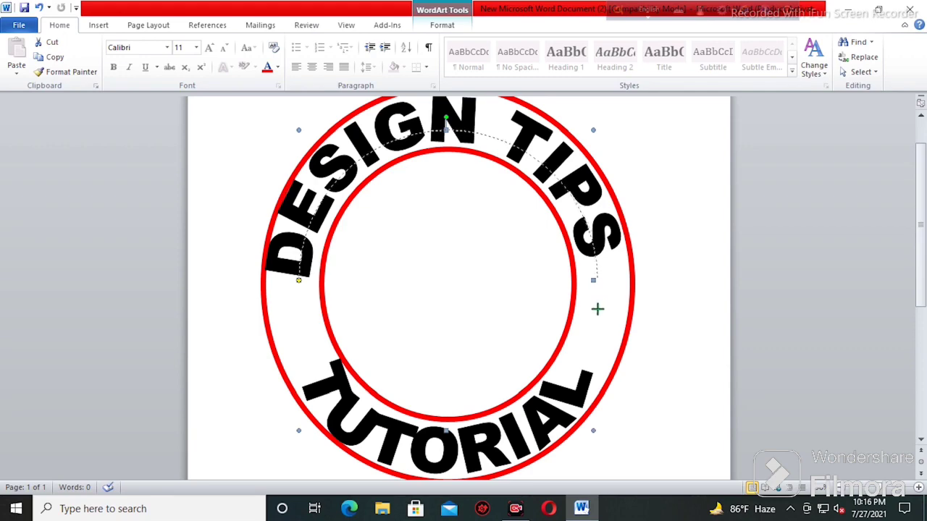
- Nudge the DESIGN TIPS arc slightly to the right to center it in the ring, then deselect it
scroll(636, 285, "up", 2)
scroll(604, 238, "down", 3)
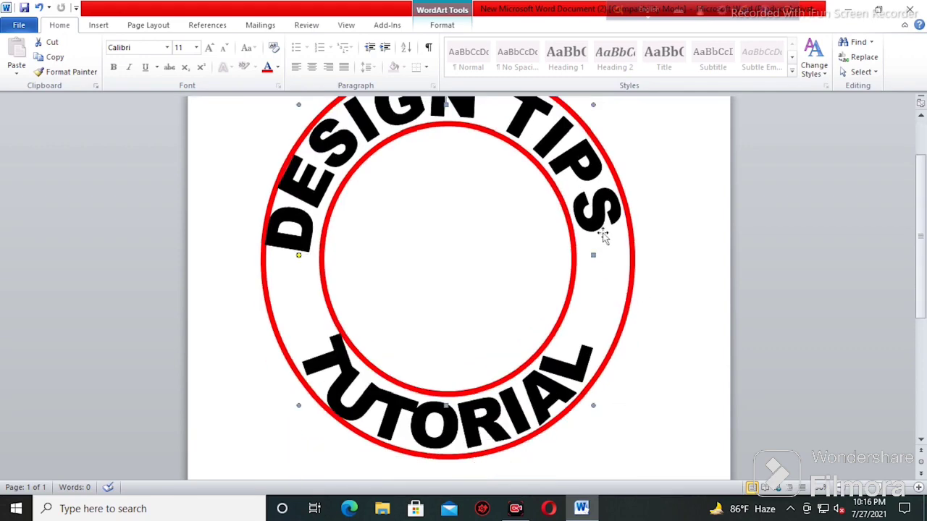
scroll(623, 236, "up", 2)
key("ctrl+Right")
key("ctrl+Right")
key("ctrl+Right")
key("ctrl+Right")
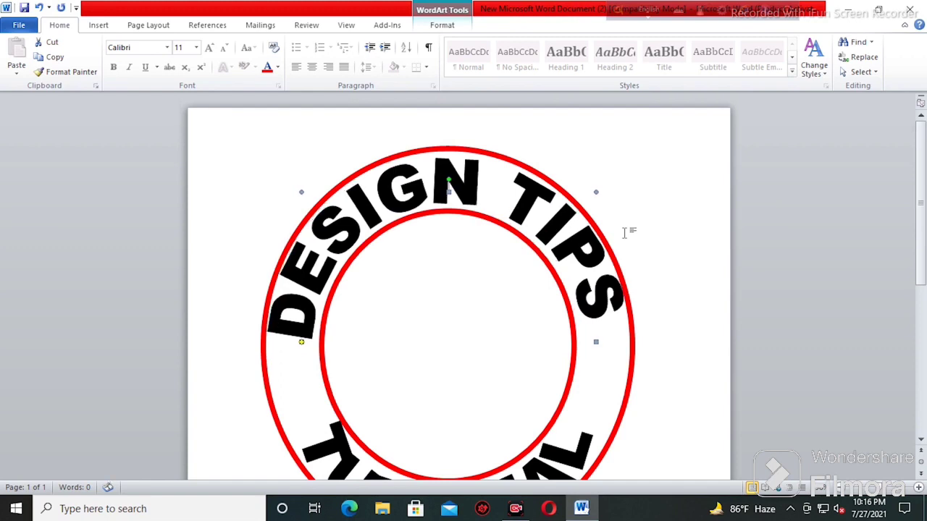
left_click(697, 132)
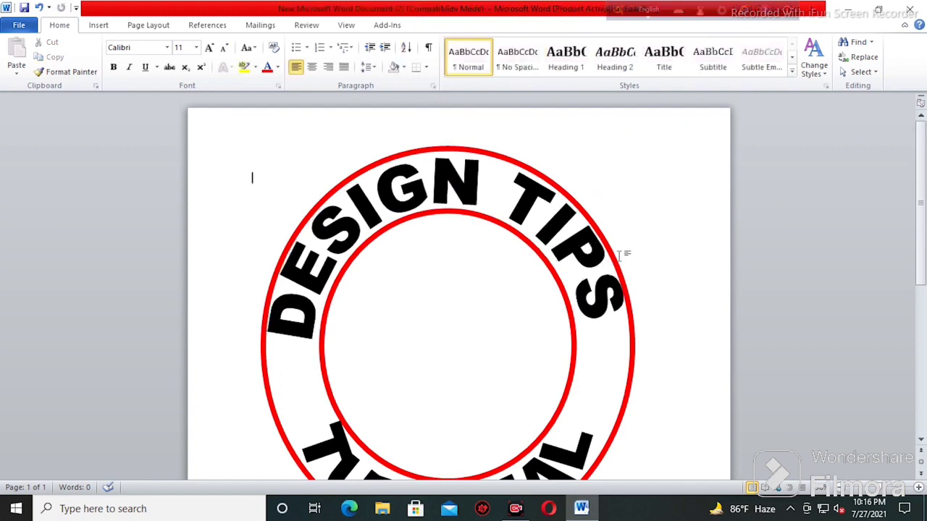
- Draw a five-point star about 1.01" high and 0.8" wide in the ring's left band, between the two texts
left_click(147, 26)
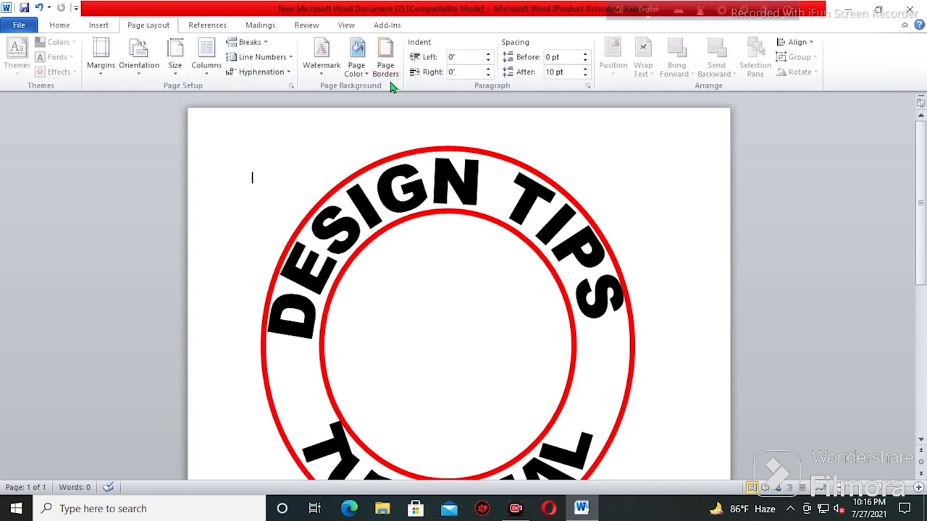
left_click(99, 25)
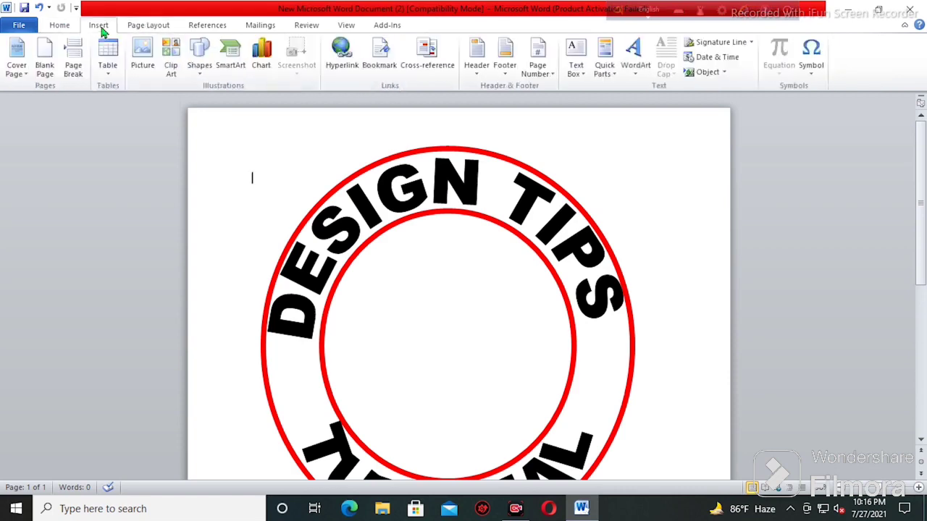
left_click(202, 64)
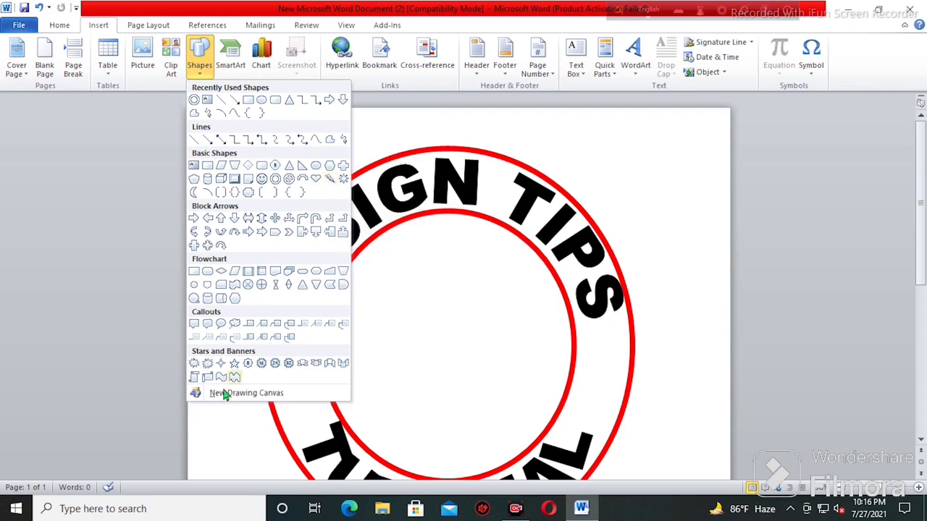
left_click(233, 362)
scroll(292, 348, "down", 1)
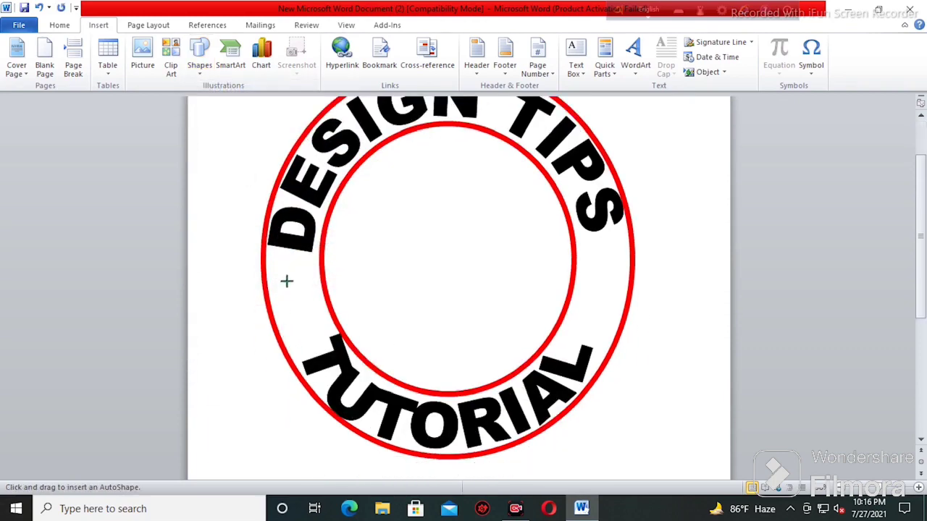
mouse_move(282, 279)
left_mouse_down()
mouse_move(333, 346)
mouse_move(301, 304)
left_mouse_up()
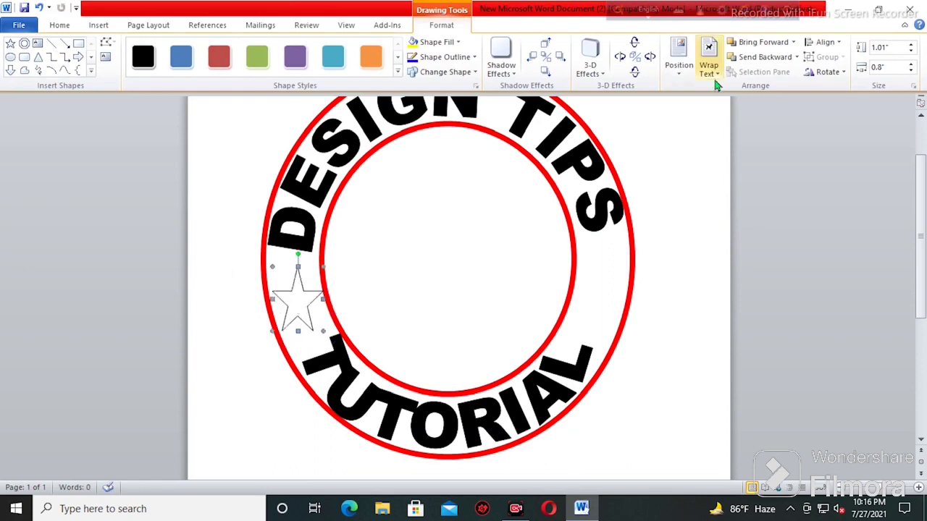
- Change the star's text wrapping and place a copy of it in the ring's right band, below DESIGN TIPS
left_click(709, 69)
left_click(721, 190)
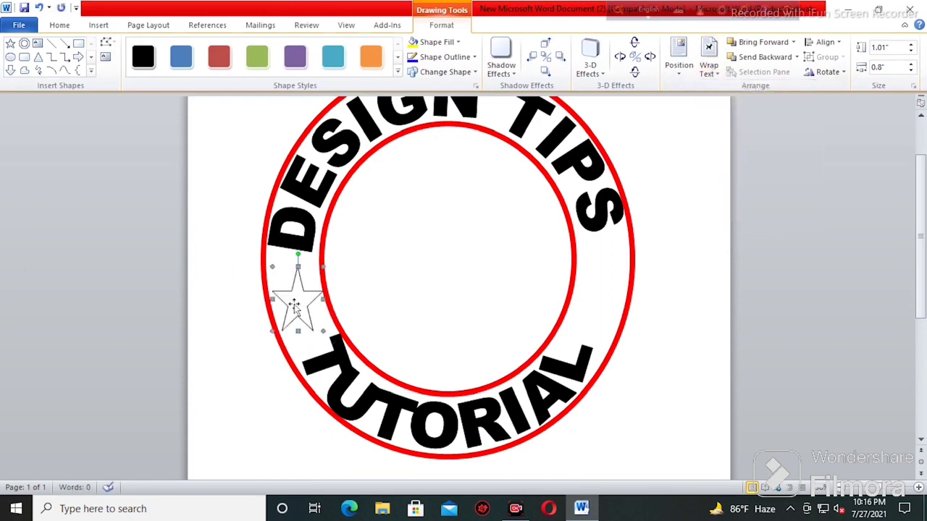
left_click_drag(299, 303, 611, 284)
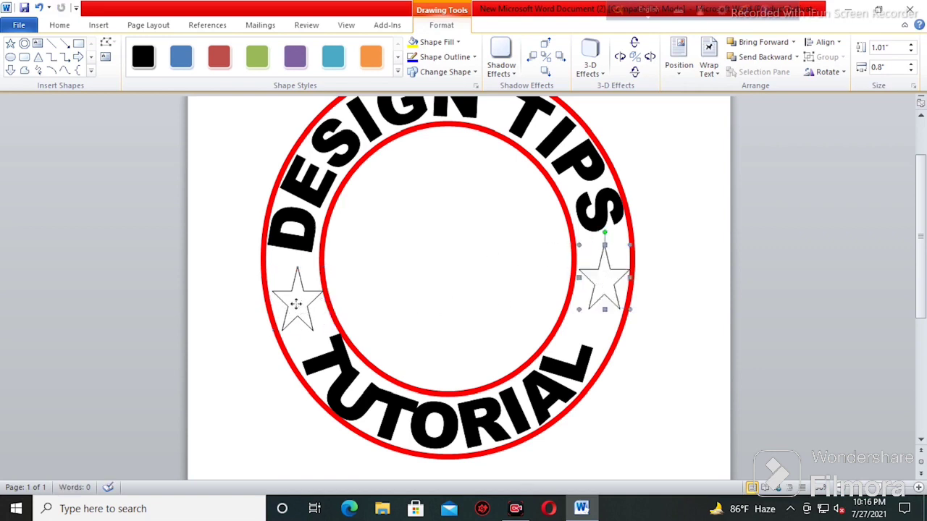
- Shrink the left star to about 0.93" by 0.73", centered in the band, and apply the white-filled red outline shape style
left_click(323, 273)
left_click_drag(323, 267, 319, 272)
key("Right")
key("Right")
key("Right")
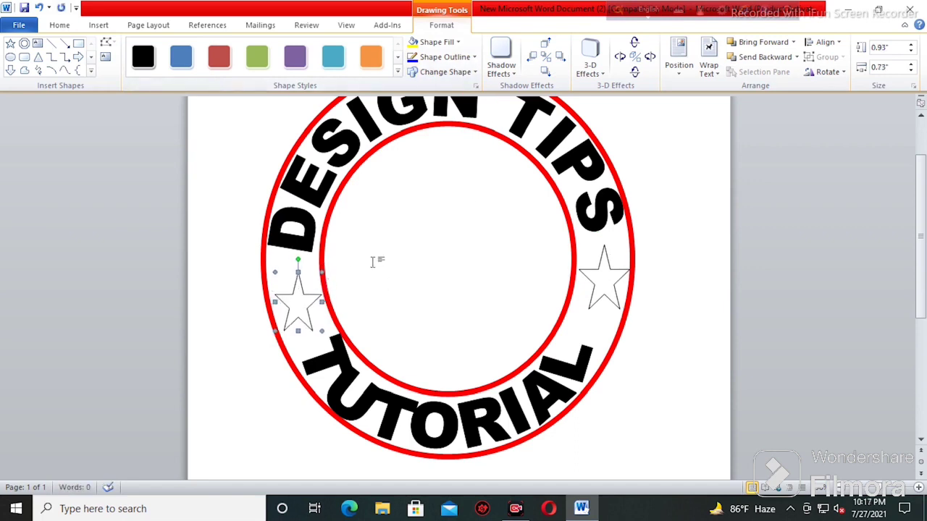
left_click(398, 73)
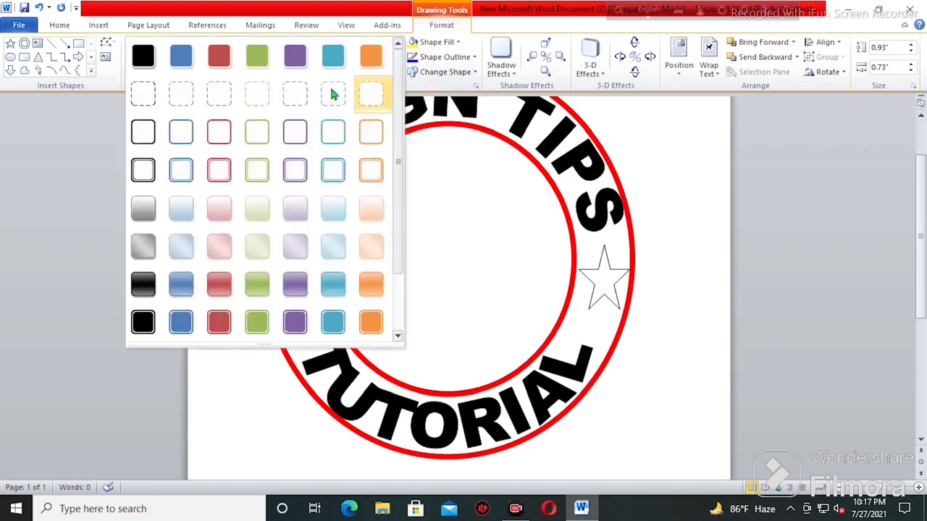
left_click(220, 141)
- Shrink the right star to about 0.9" by 0.73" and move it down between the two texts
left_click(610, 297)
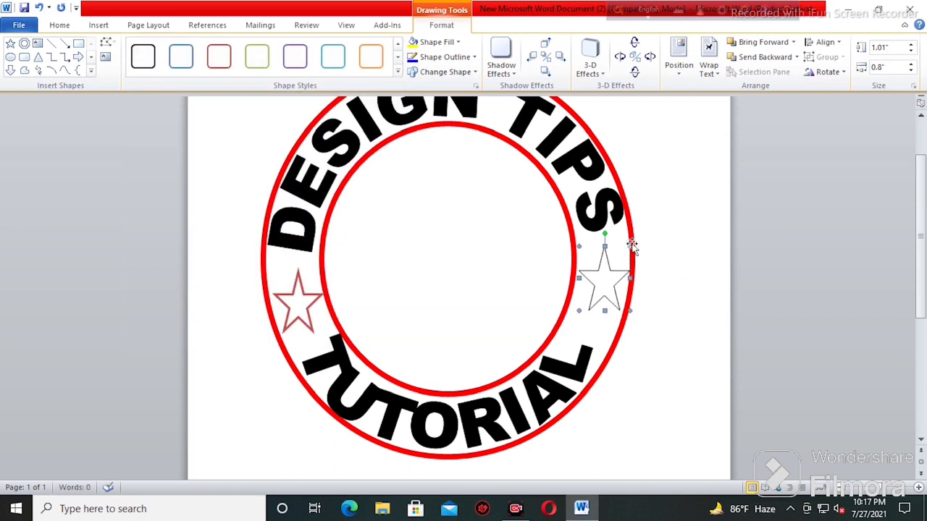
left_click_drag(630, 248, 625, 252)
key("Down")
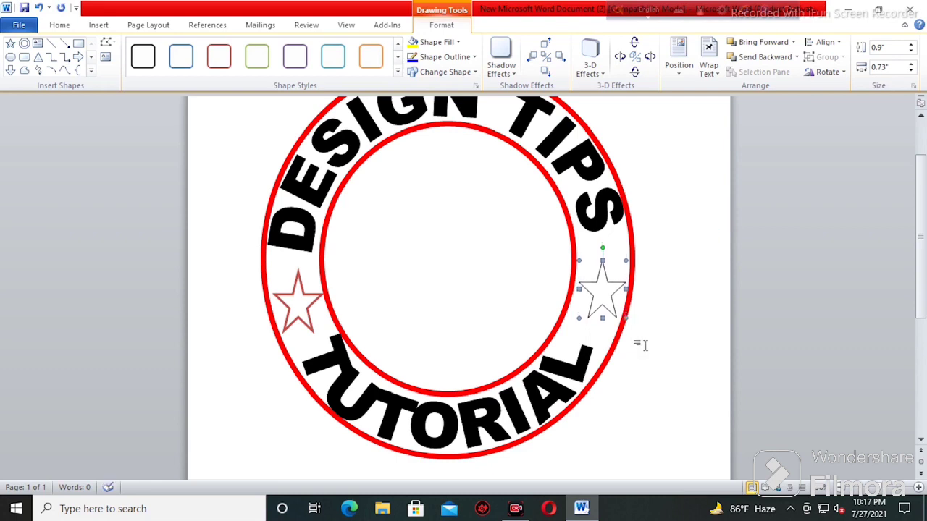
- Nudge the right star slightly up and to the left within the ring band
left_click(551, 397)
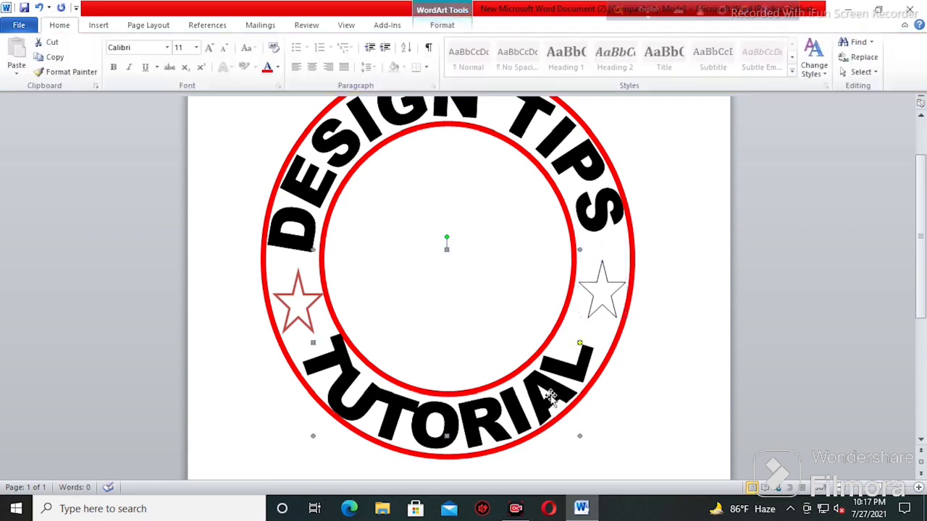
left_click(607, 291)
key("ctrl+Up")
key("ctrl+Up")
key("ctrl+Left")
key("ctrl+Left")
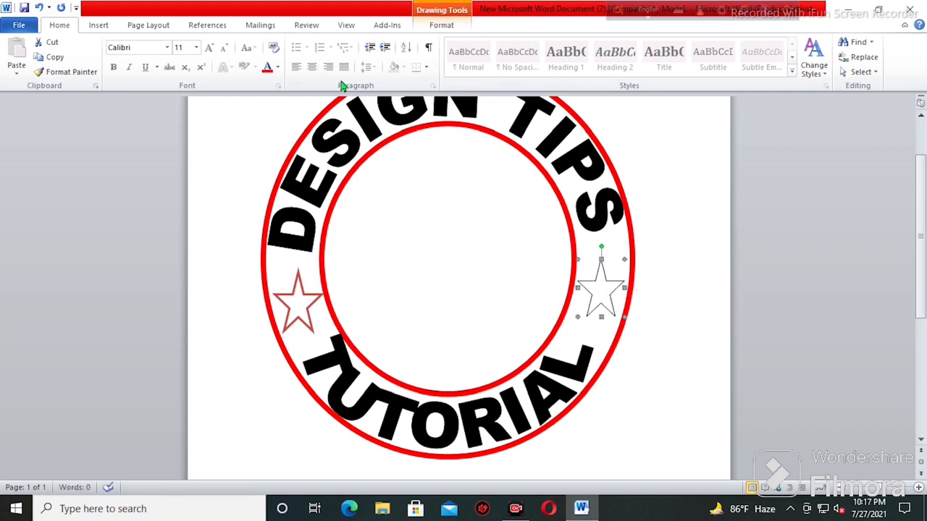
- Apply the white-filled red outline shape style to the right star
left_click(101, 28)
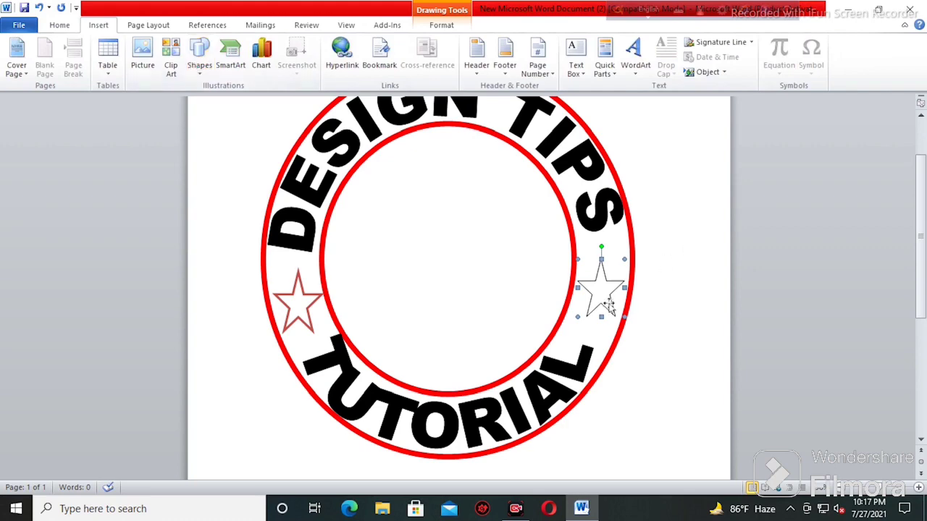
left_click(442, 26)
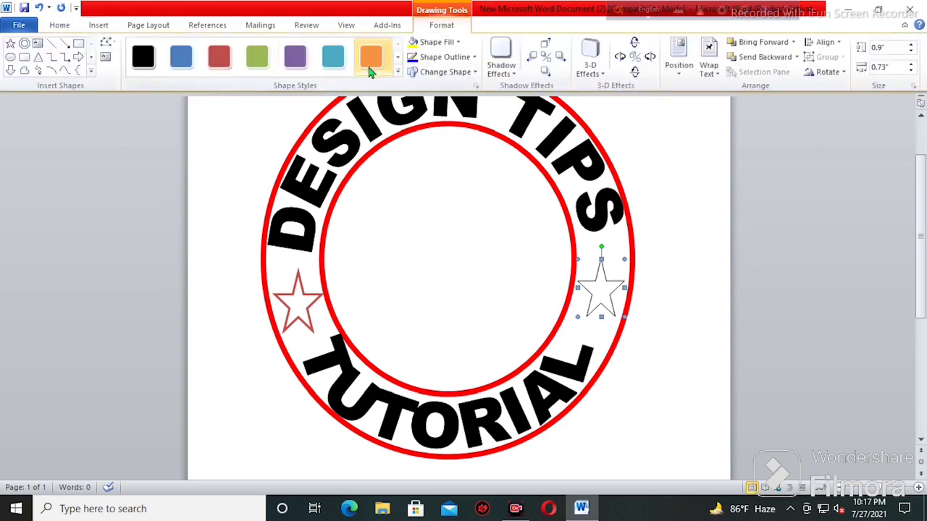
left_click(398, 71)
left_click(223, 141)
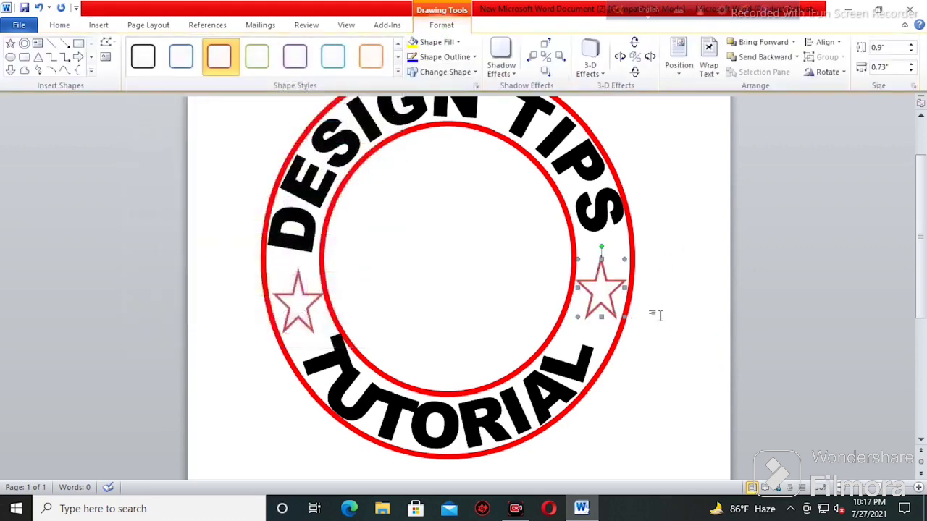
left_click(490, 292)
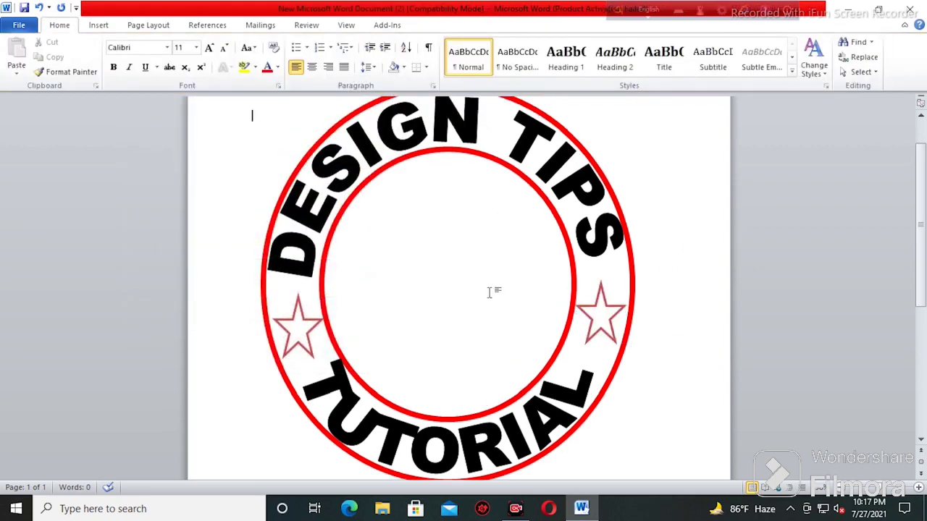
- Search the clip art for "Computer" and insert the picture of the woman working at a computer
left_click(100, 26)
left_click(174, 61)
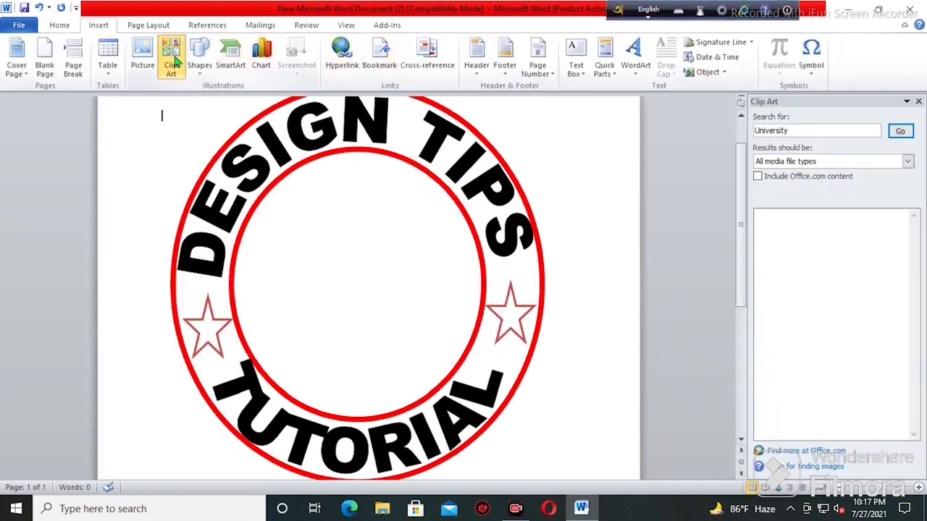
type("Computer")
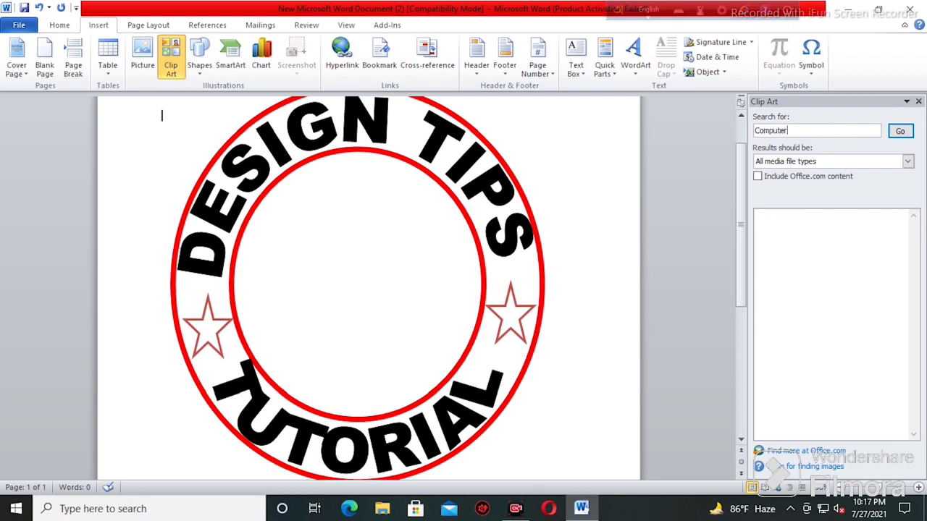
key("Return")
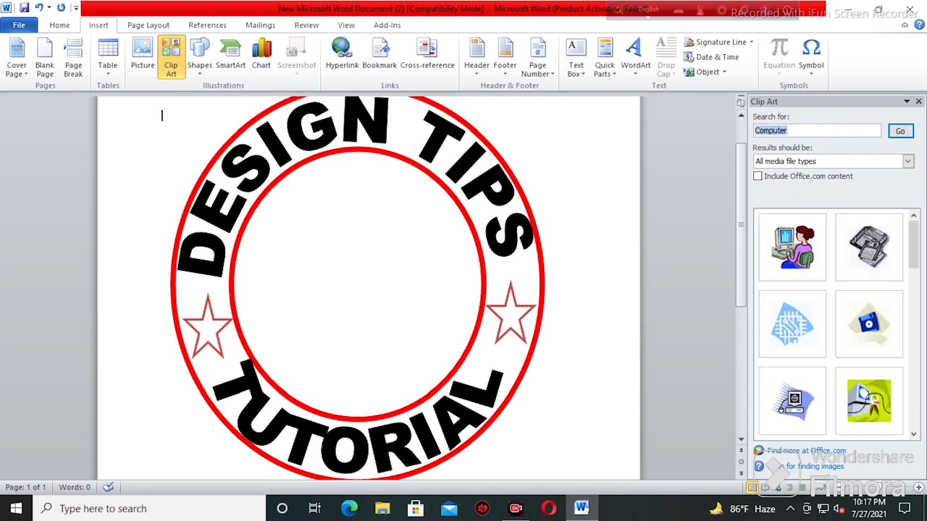
left_click(793, 248)
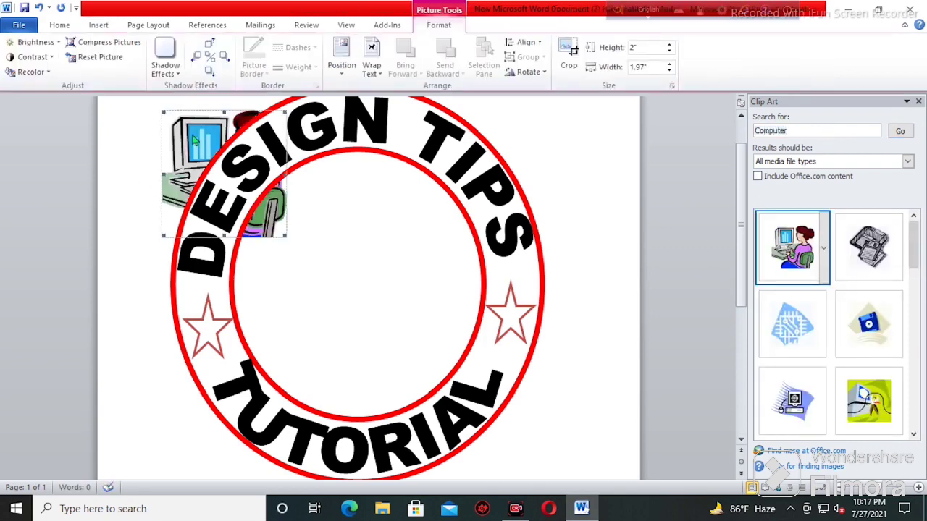
- Set the clip art's text wrapping to In Front of Text and move it to the middle of the ring
left_click(372, 67)
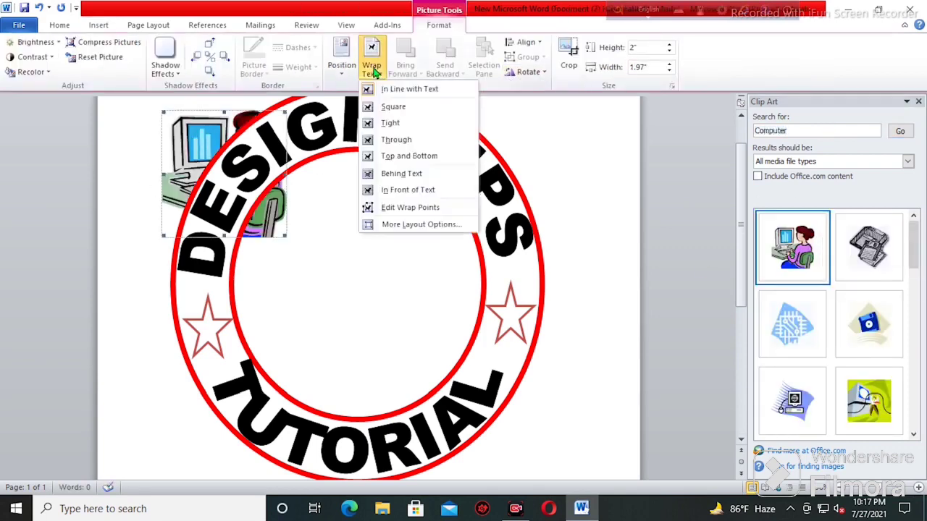
left_click(406, 193)
left_click_drag(200, 150, 328, 249)
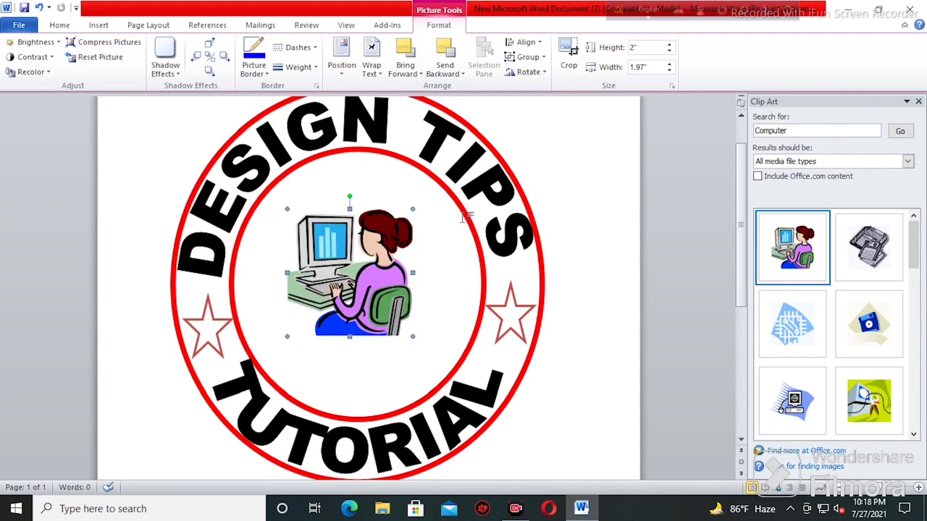
left_click(428, 253)
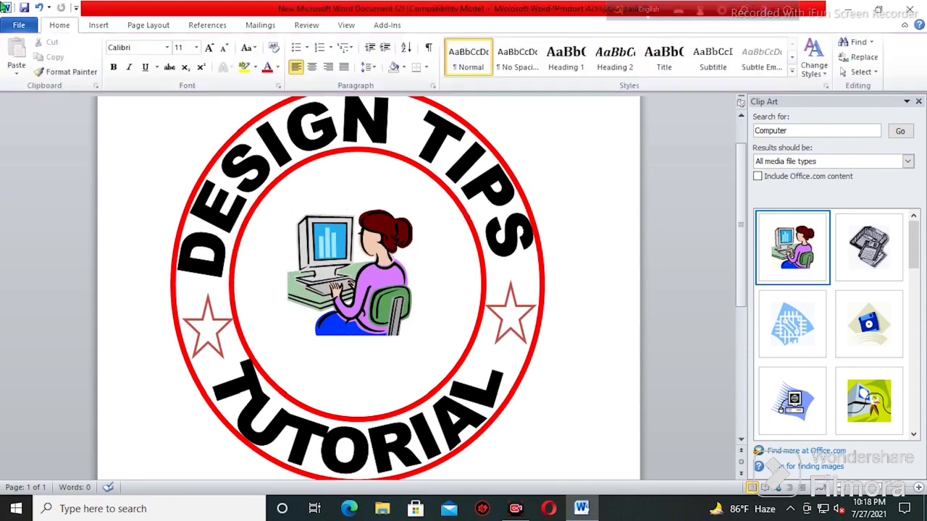
- Draw a donut shape about 3.02" high and 2.74" wide around the clip art, inside the red ring
left_click(98, 24)
left_click(198, 60)
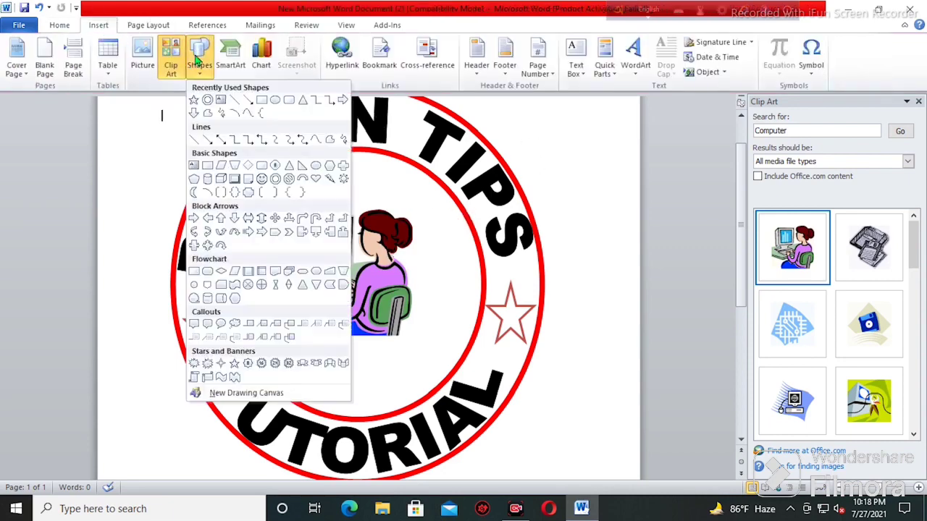
left_click(206, 99)
scroll(405, 180, "down", 3)
scroll(383, 164, "up", 2)
scroll(383, 164, "up", 1)
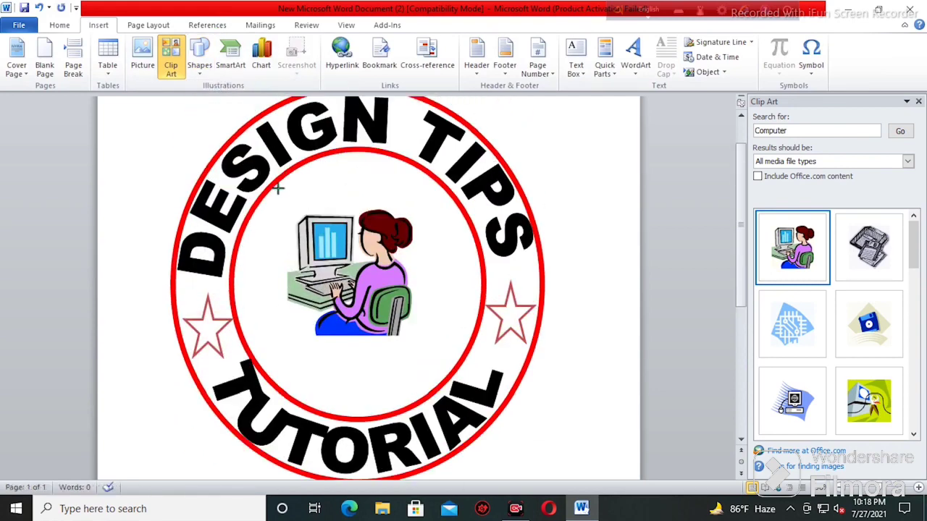
mouse_move(278, 189)
left_mouse_down()
mouse_move(355, 285)
mouse_move(377, 277)
mouse_move(366, 267)
mouse_move(358, 284)
mouse_move(366, 283)
left_mouse_up()
mouse_move(341, 196)
left_mouse_down()
mouse_move(389, 287)
mouse_move(412, 289)
left_mouse_up()
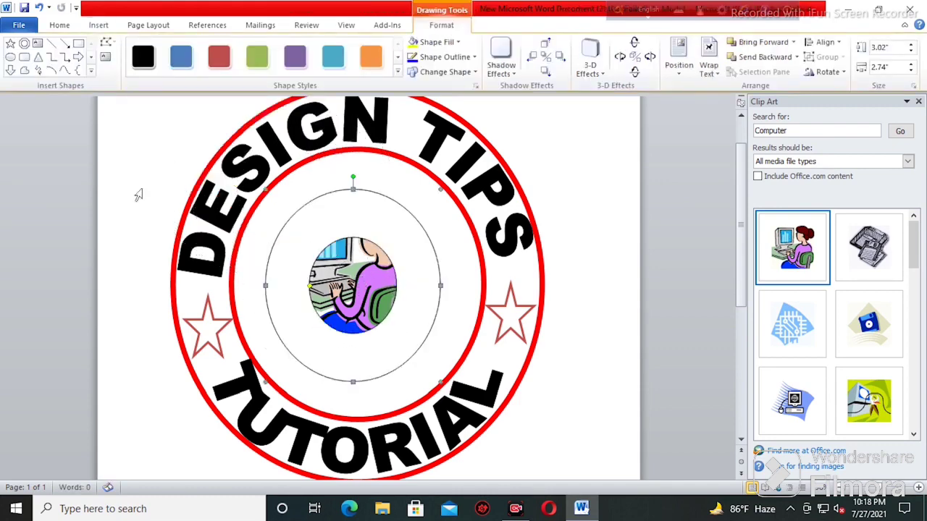
- Place the inner donut behind the text and apply the white-filled red outline shape style to it
left_click(708, 67)
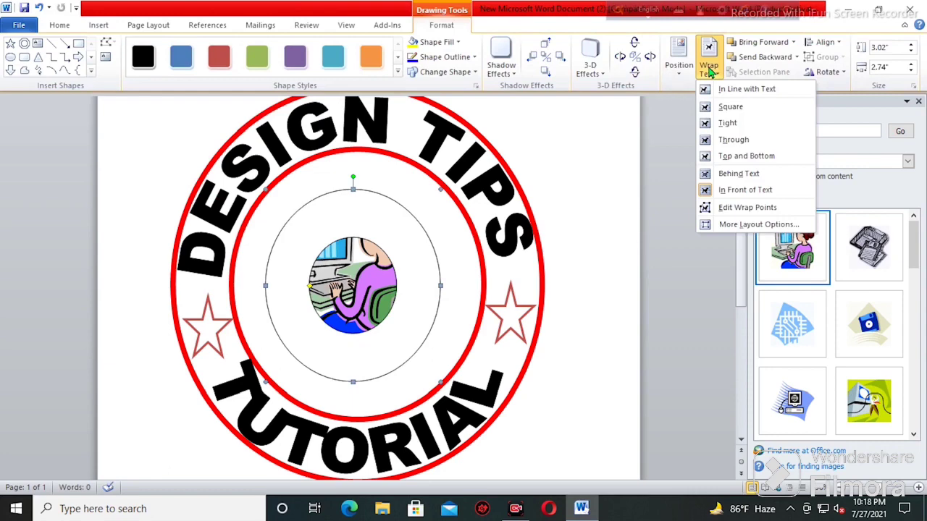
left_click(753, 177)
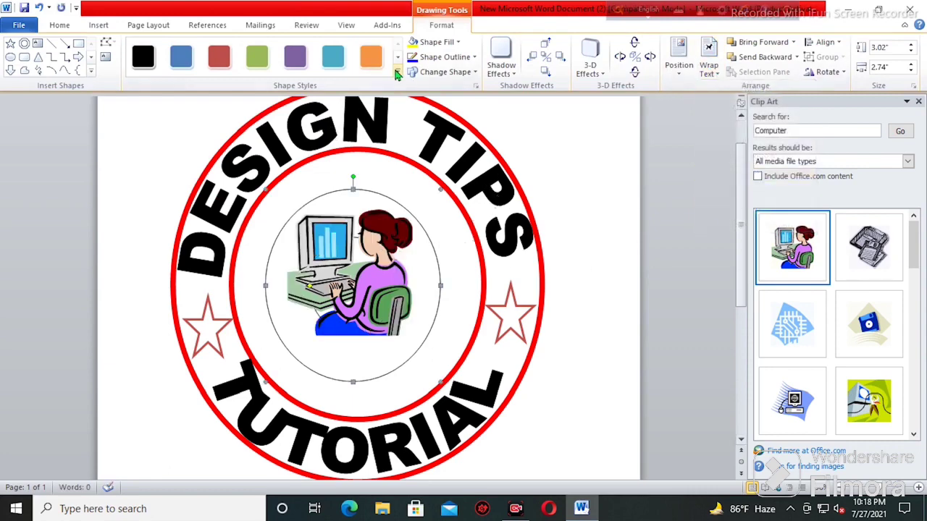
left_click(396, 74)
left_click(226, 130)
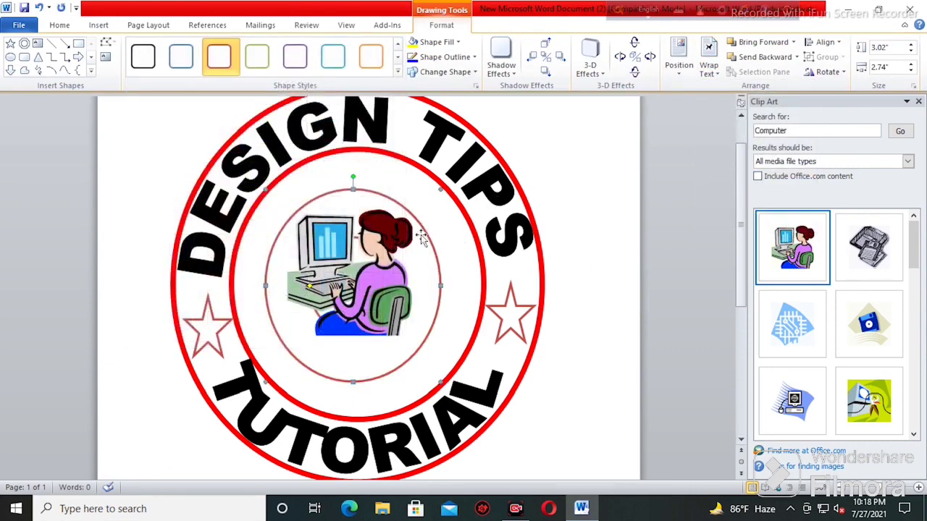
- Enlarge the inner donut to about 3.5" by 3.27" and reposition it around the clip art
left_click_drag(440, 189, 464, 176)
left_click_drag(265, 384, 255, 402)
left_click_drag(427, 303, 421, 293)
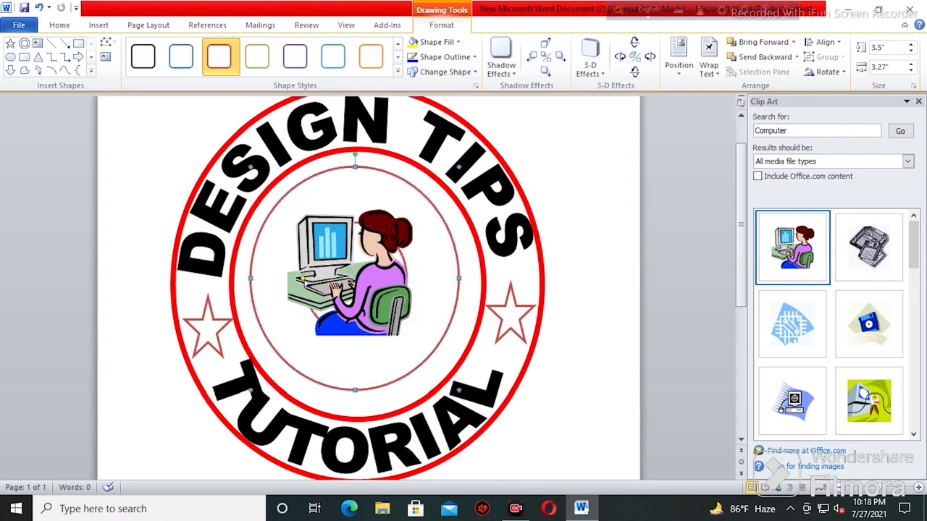
- Thin the inner donut's band to a narrow ring and nudge it down and right to center it in the red ring
left_click_drag(303, 278, 265, 279)
key("Down")
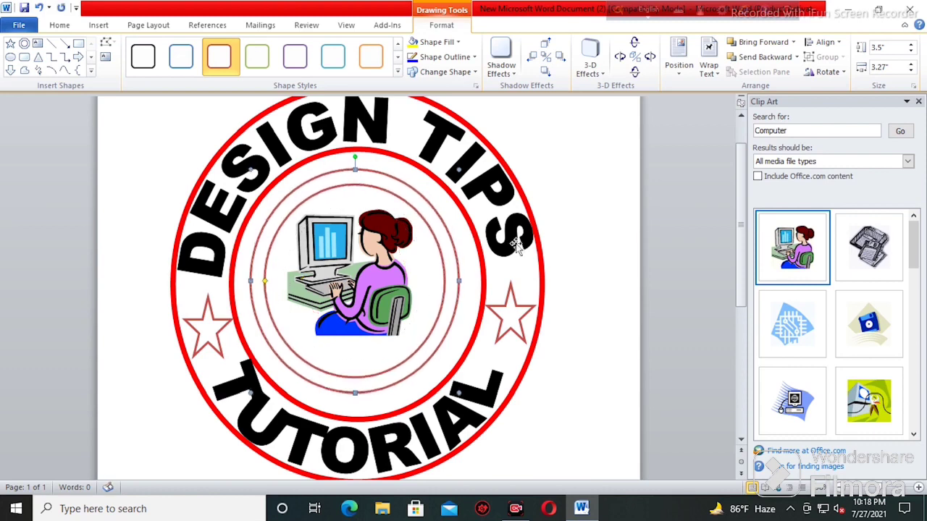
key("Right")
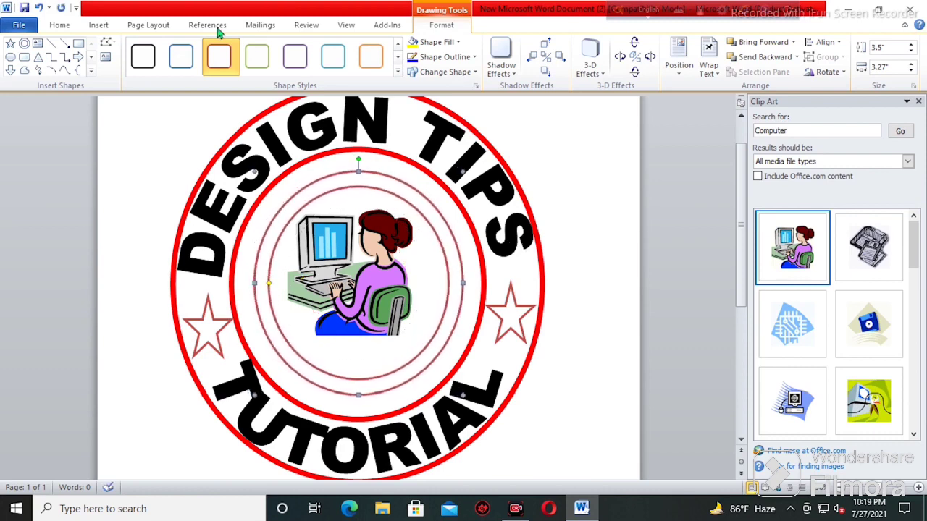
left_click(577, 126)
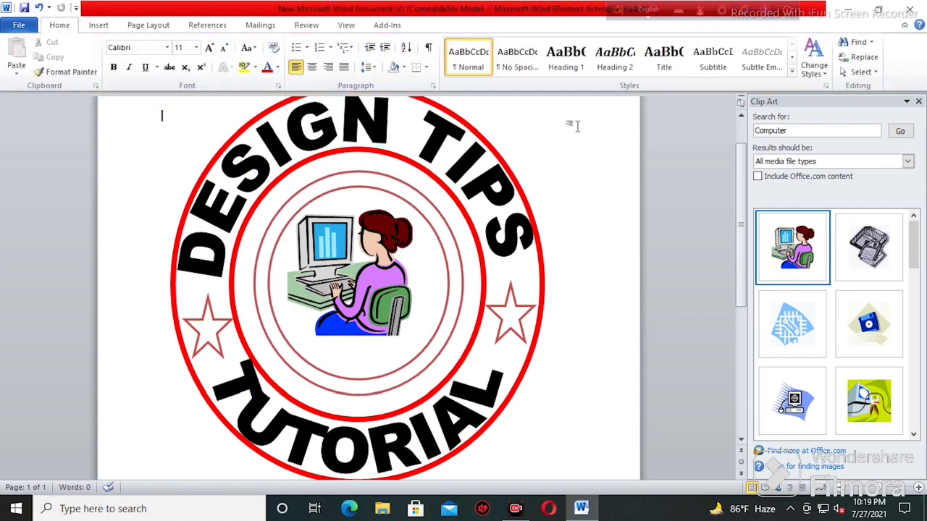
- Nudge the computer clip art slightly right and down to center it within the inner donut
left_click(359, 304)
key("ctrl+Right")
key("ctrl+Right")
key("ctrl+Right")
key("ctrl+Right")
key("ctrl+Down")
key("ctrl+Down")
key("ctrl+Down")
key("ctrl+Down")
key("ctrl+Down")
key("ctrl+Down")
key("ctrl+Down")
key("ctrl+Down")
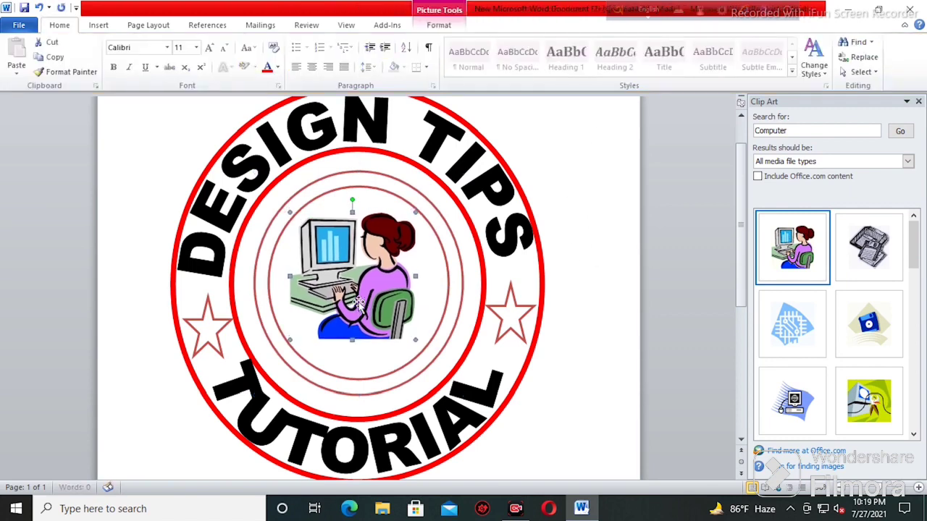
left_click(439, 24)
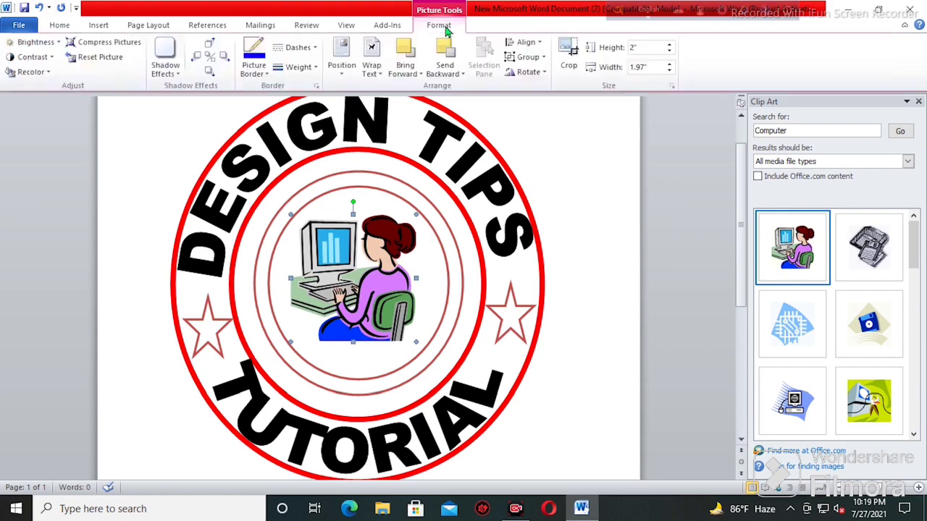
left_click(165, 65)
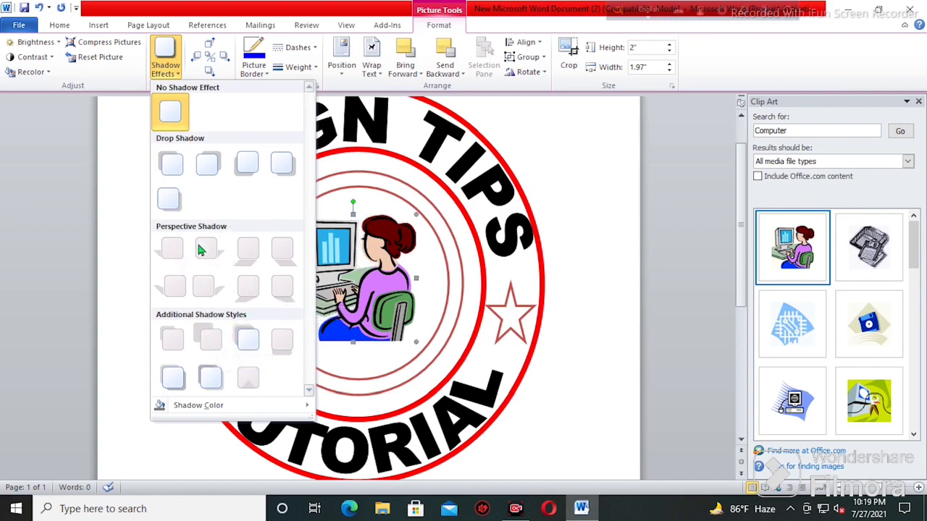
left_click(593, 136)
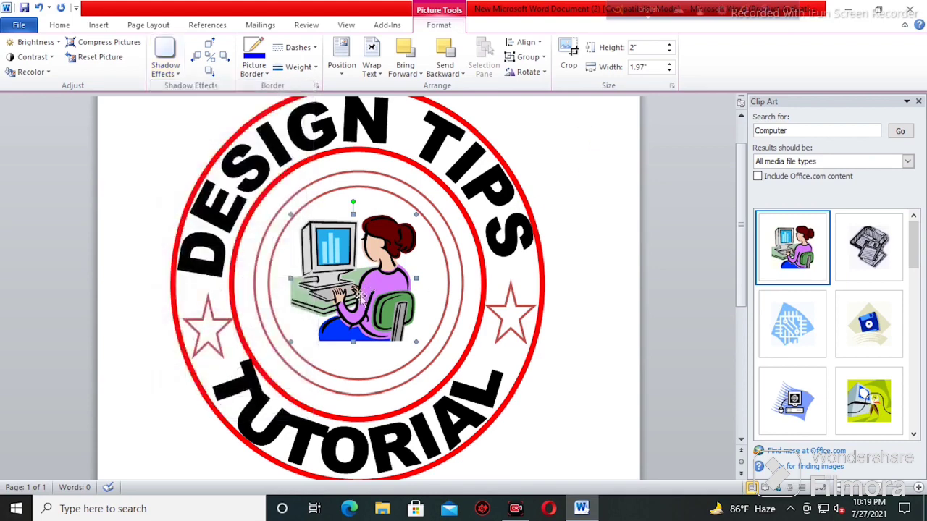
left_click(254, 68)
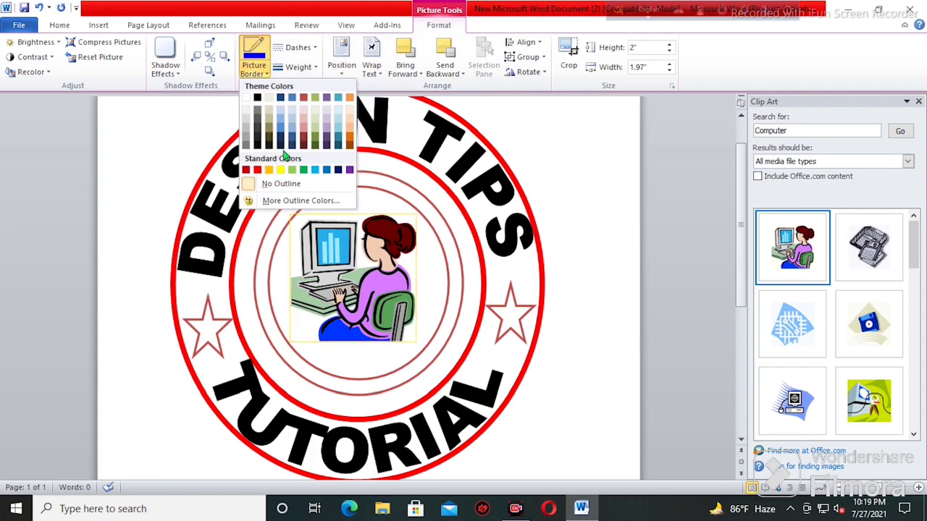
left_click(404, 72)
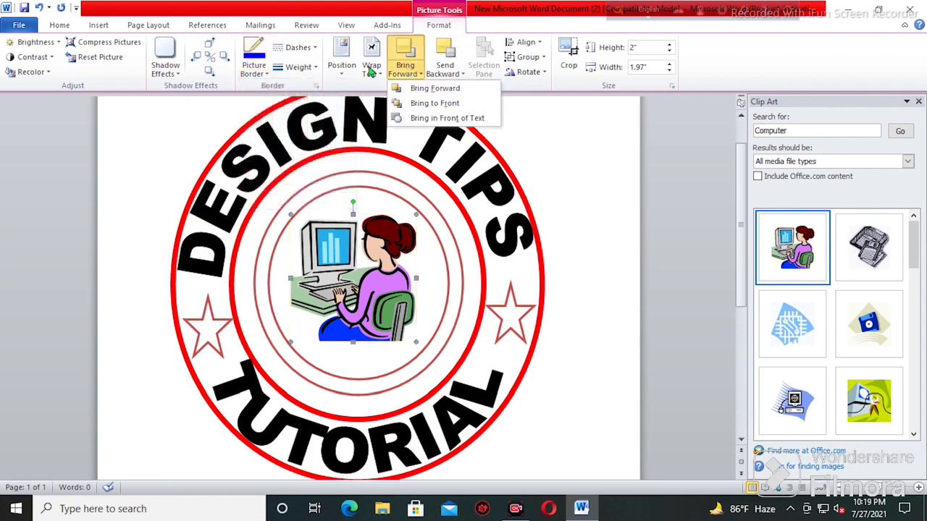
left_click(370, 70)
left_click(370, 70)
- Set the clip art's contrast to +40% and its brightness to -30%
left_click(31, 56)
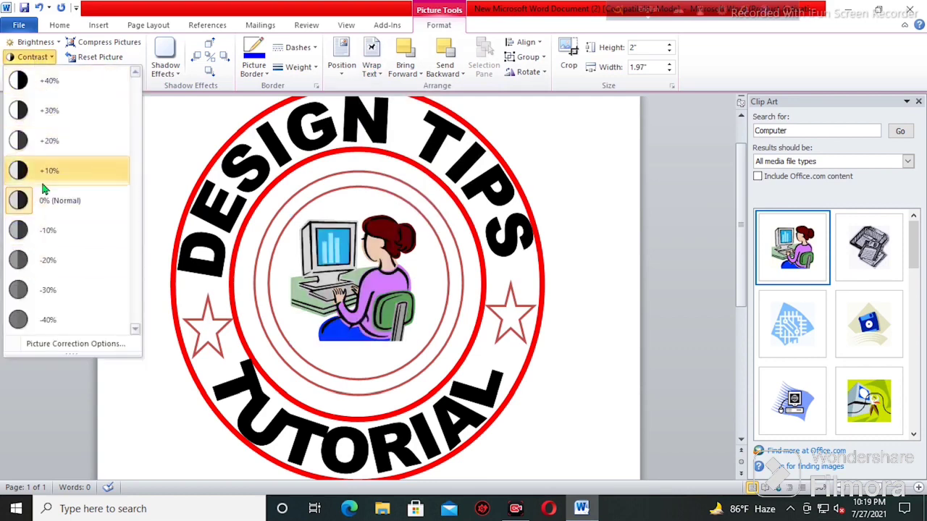
left_click(65, 84)
left_click(33, 42)
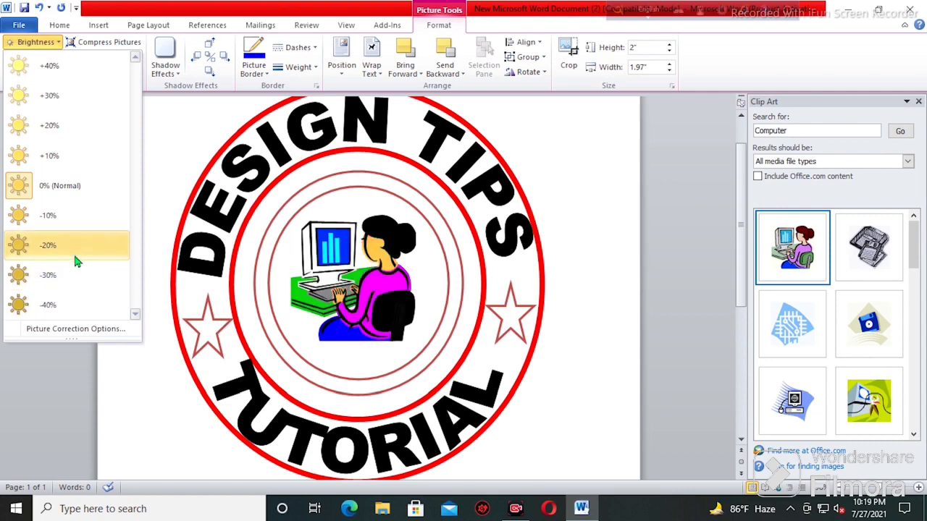
left_click(75, 274)
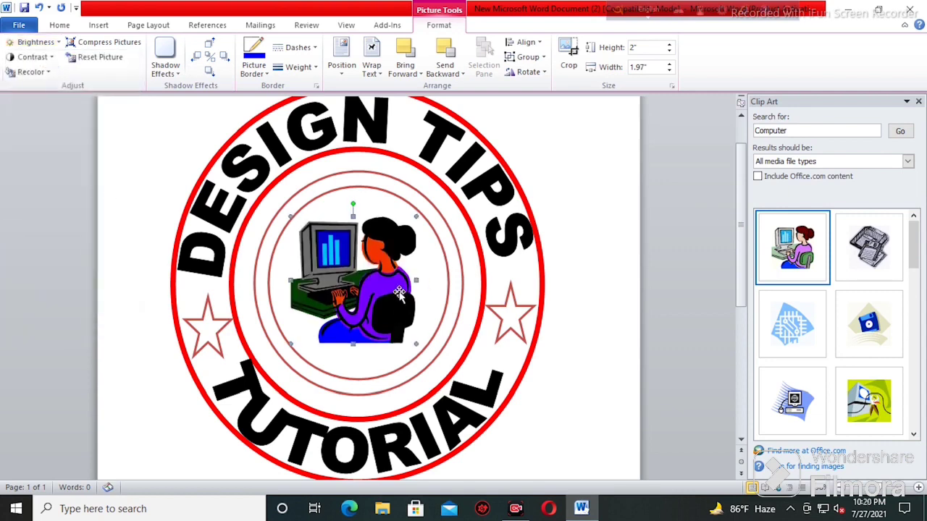
left_click(587, 181)
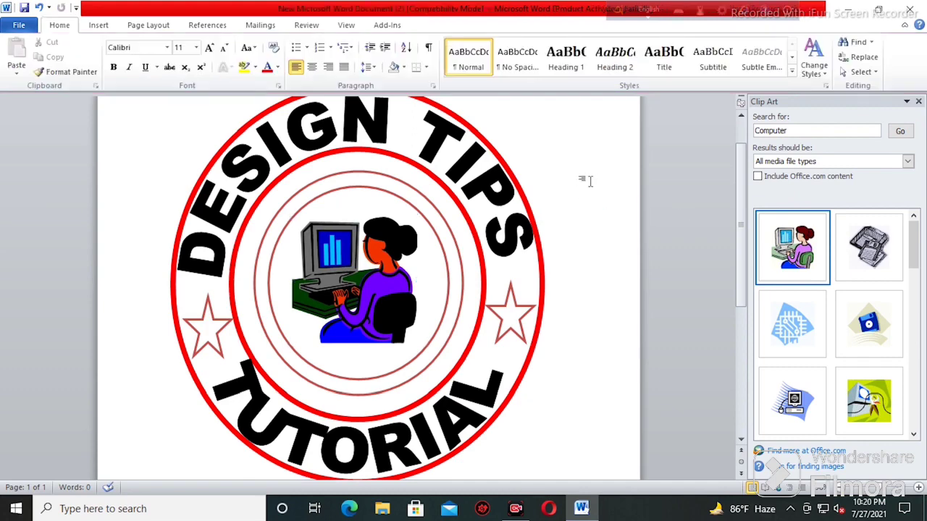
- Close the clip art search and undo the last change to the computer clip art
scroll(430, 211, "down", 1)
scroll(543, 294, "down", 2)
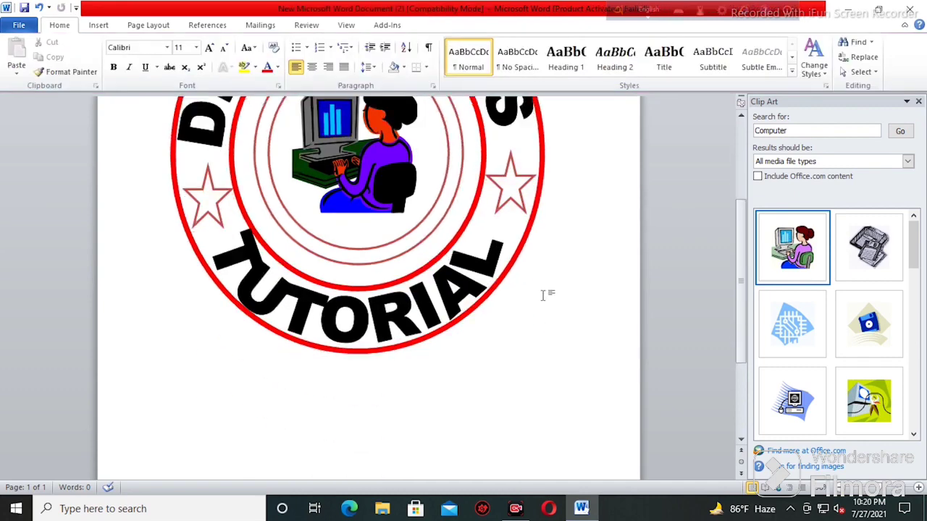
left_click(98, 24)
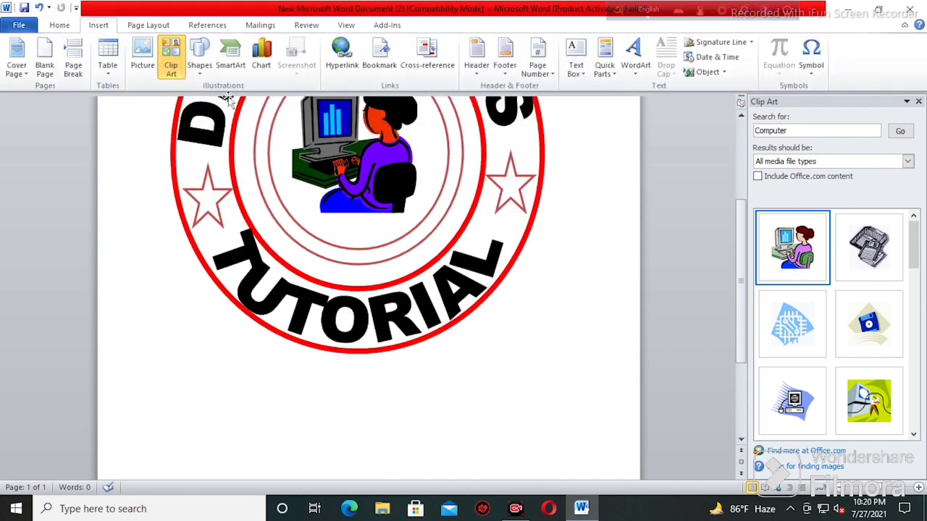
left_click(172, 59)
left_click(200, 60)
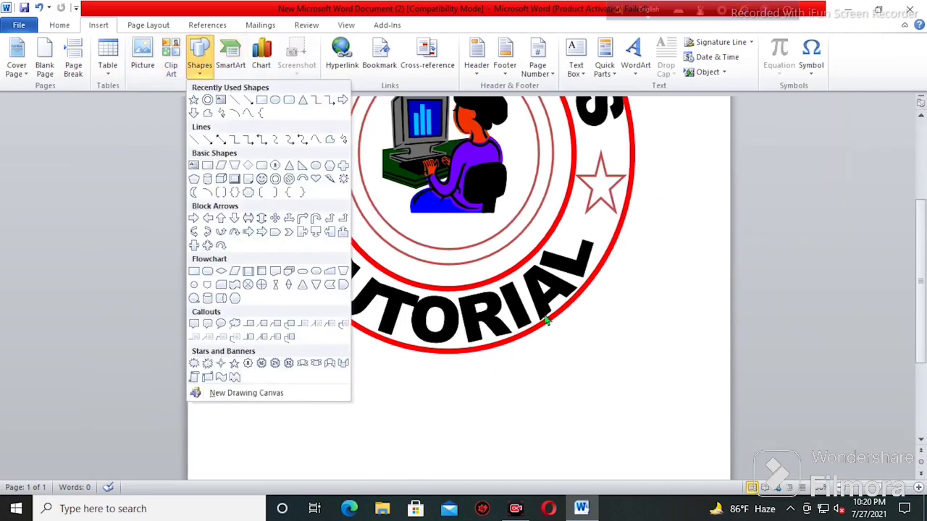
left_click(207, 65)
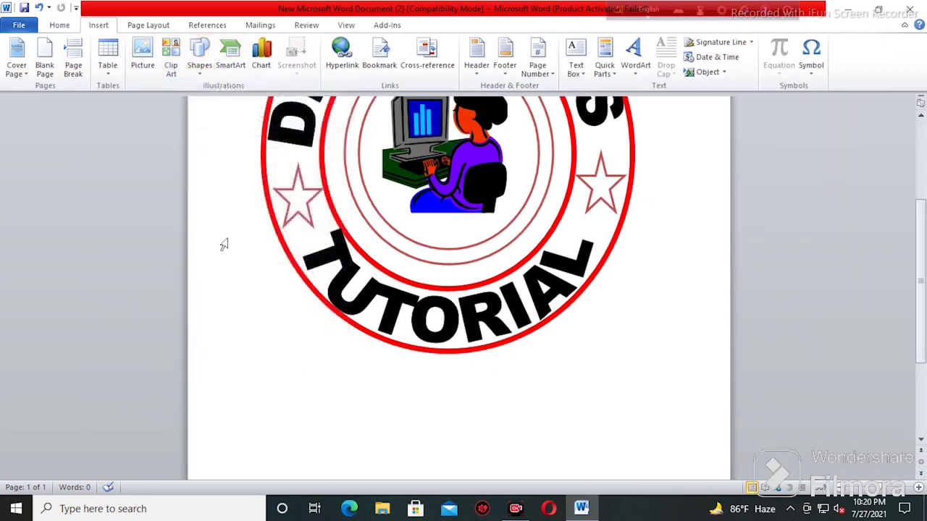
key("ctrl+z")
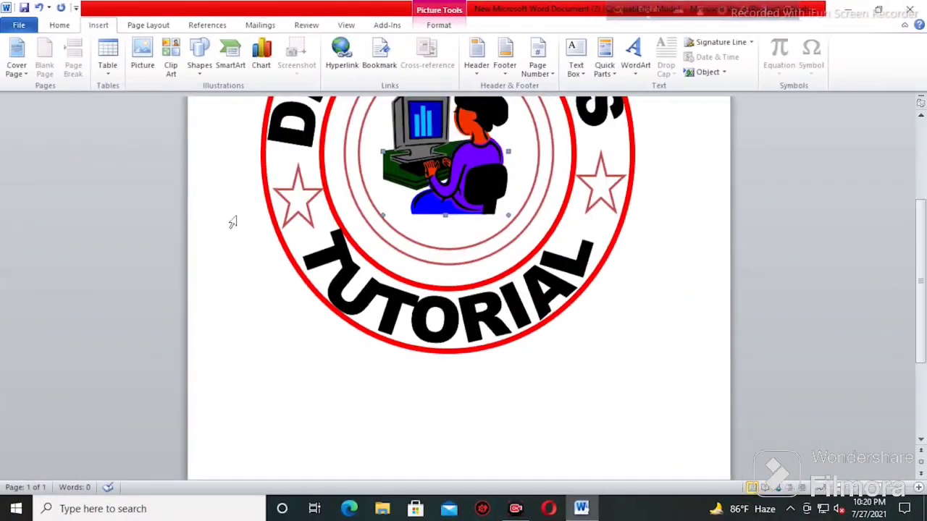
- Draw a ribbon banner about 6.86" wide and 1.05" high and place it just below the red ring
left_click(197, 58)
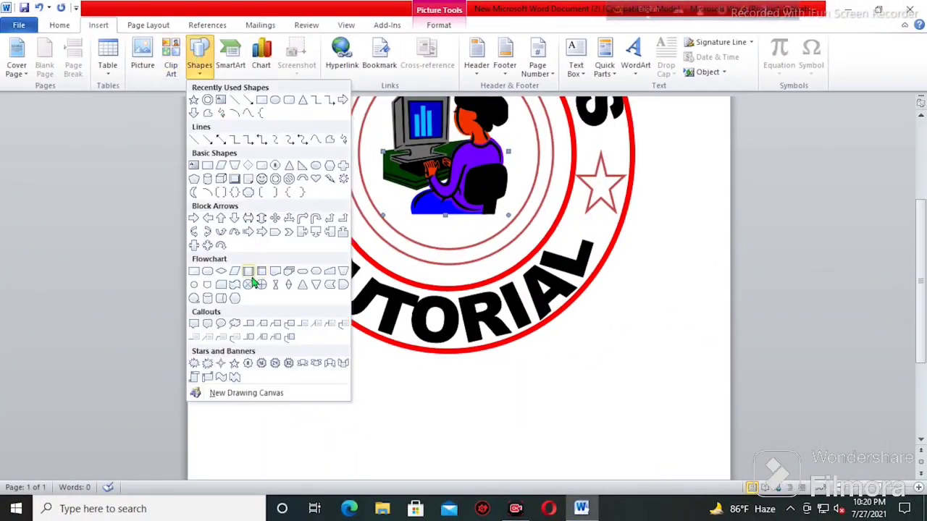
left_click(303, 363)
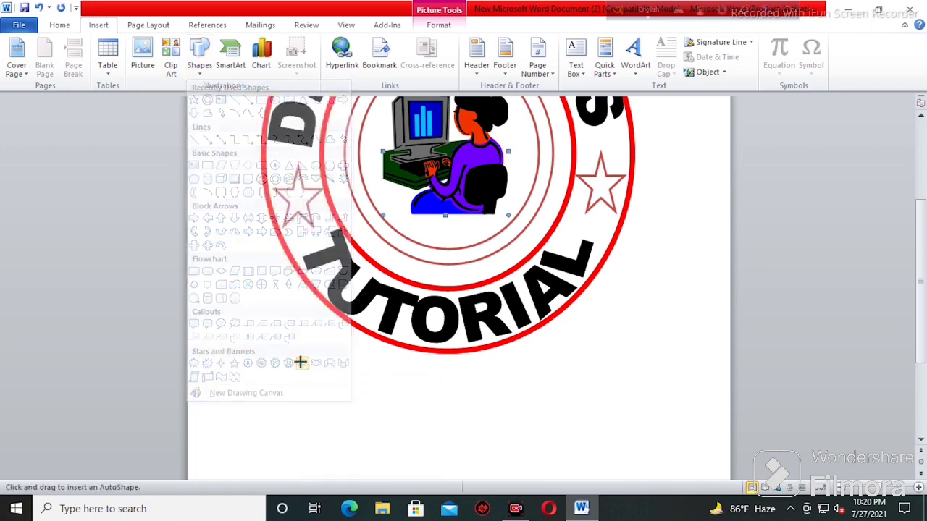
mouse_move(300, 398)
left_mouse_down()
mouse_move(620, 457)
mouse_move(685, 447)
left_mouse_up()
left_click_drag(545, 423, 529, 404)
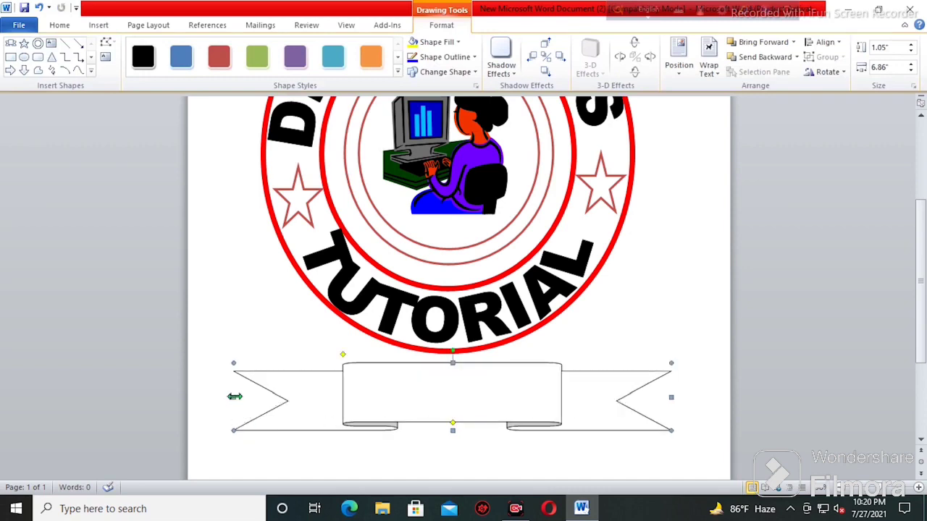
- Widen the ribbon banner on both sides to about 7.96" and set its text wrapping to In Front of Text
left_click_drag(233, 398, 206, 398)
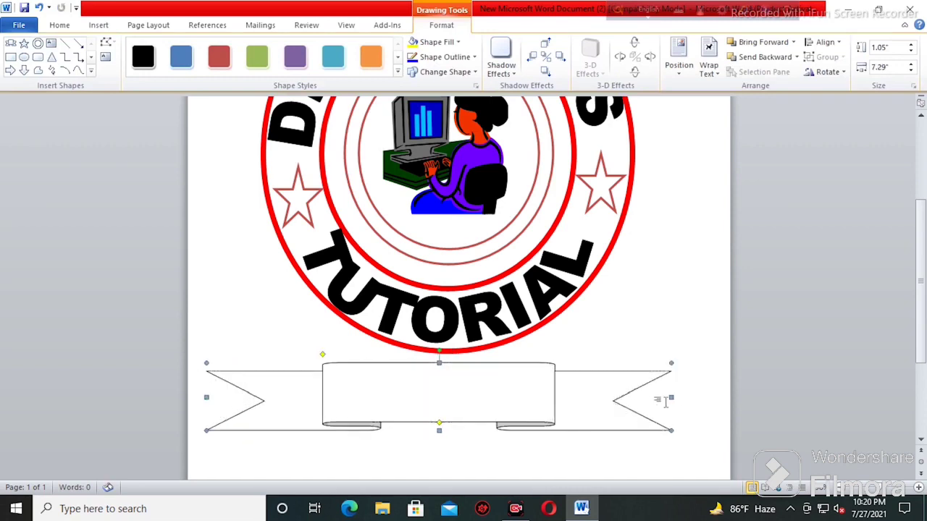
left_click_drag(672, 398, 714, 396)
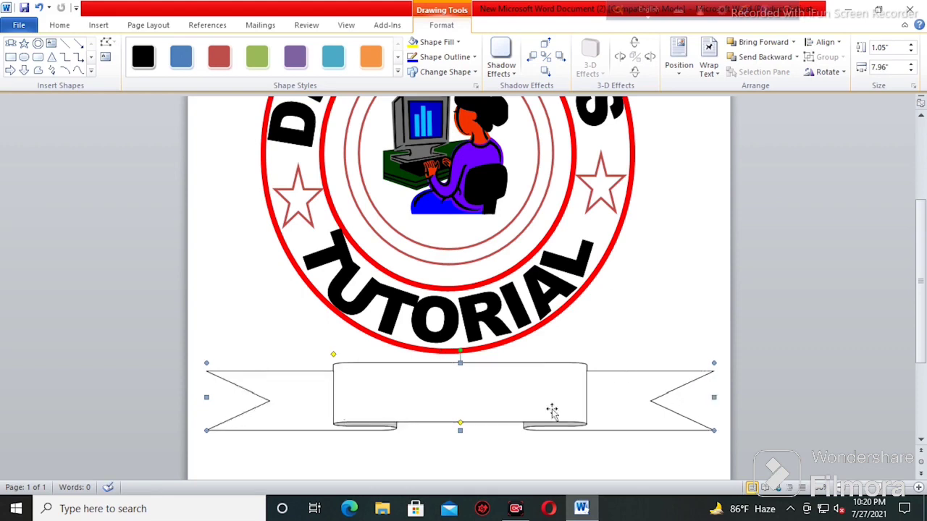
left_click(709, 66)
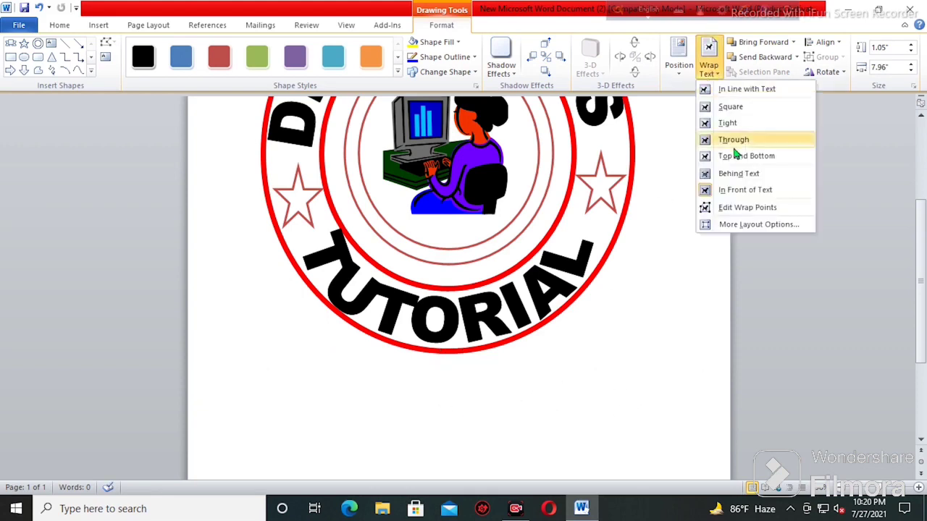
left_click(735, 186)
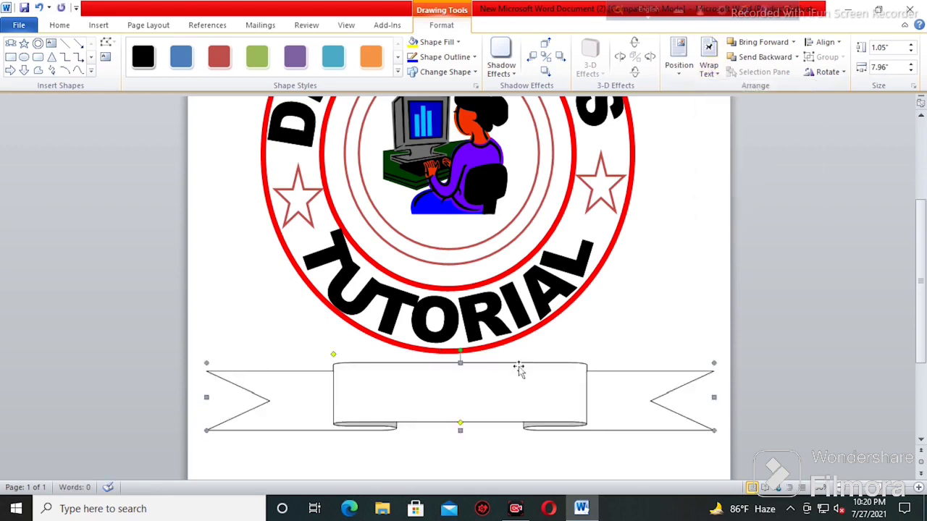
- Insert plain outlined WordArt reading DESIGN TIPS TUTORIAL in Arial Black, size 36
left_click(99, 26)
left_click(636, 54)
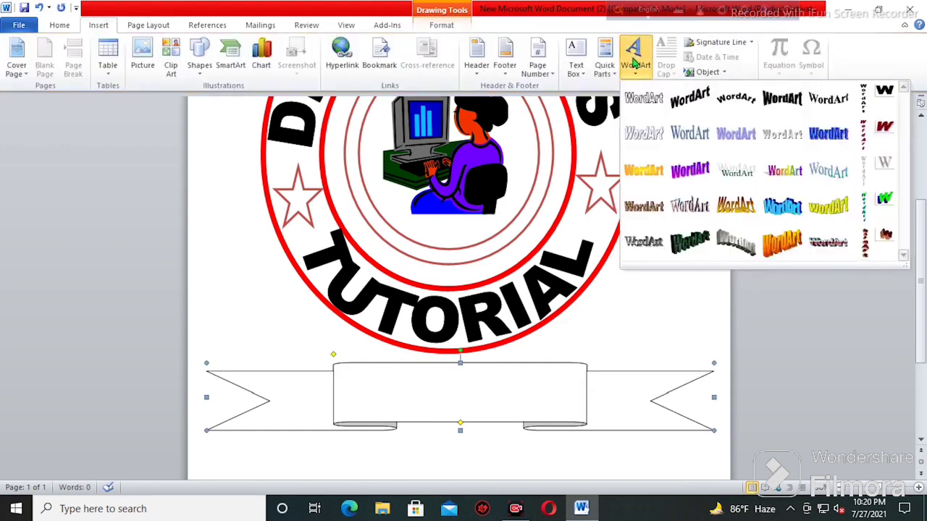
left_click(645, 100)
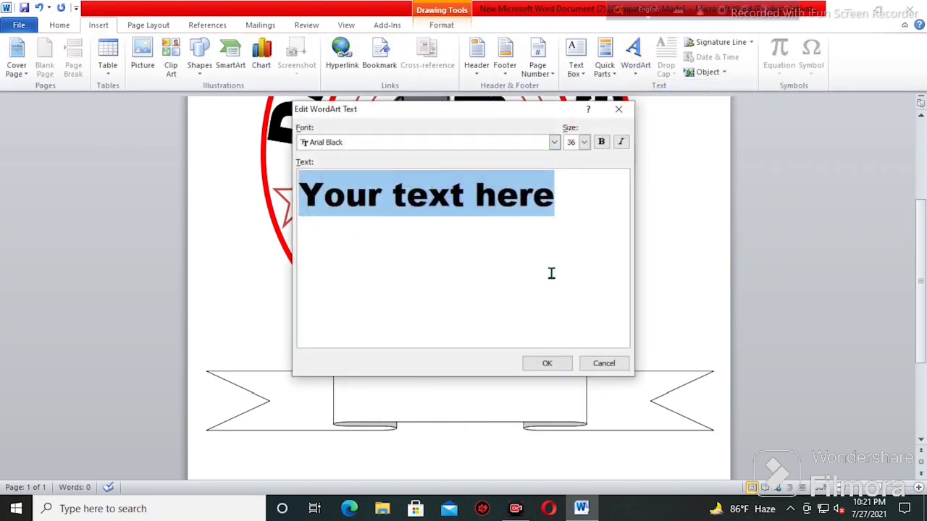
type("DE")
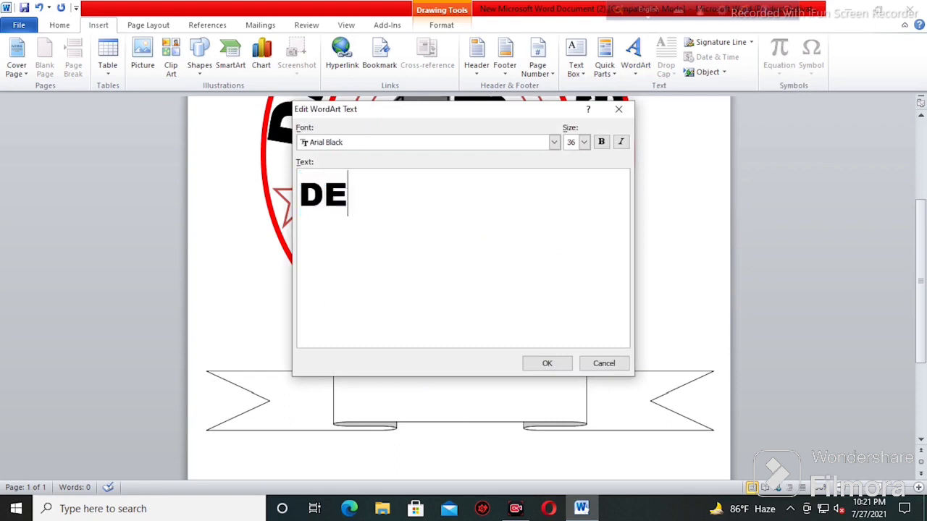
type("SIGN TI")
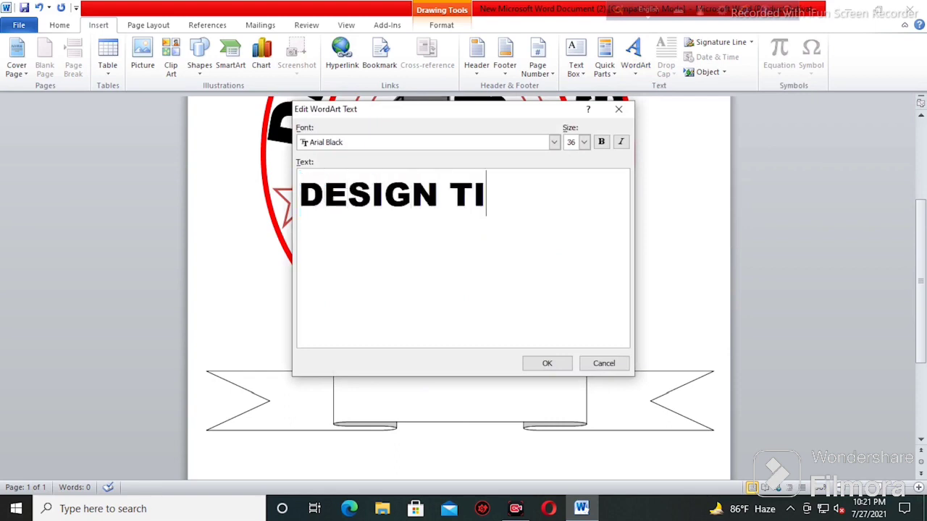
type("PS TUTORIAL")
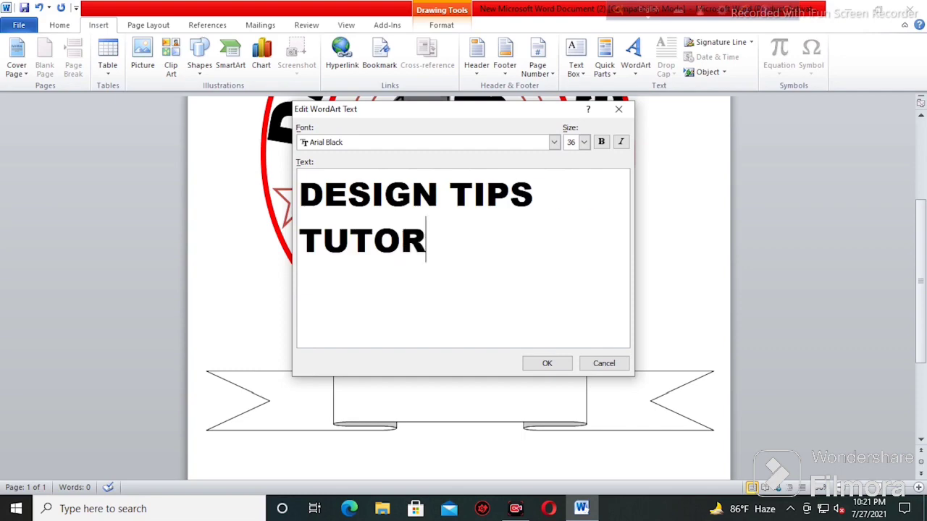
left_click(550, 366)
- Set the new DESIGN TIPS TUTORIAL WordArt In Front of Text and move it onto the ribbon banner
scroll(587, 297, "up", 3)
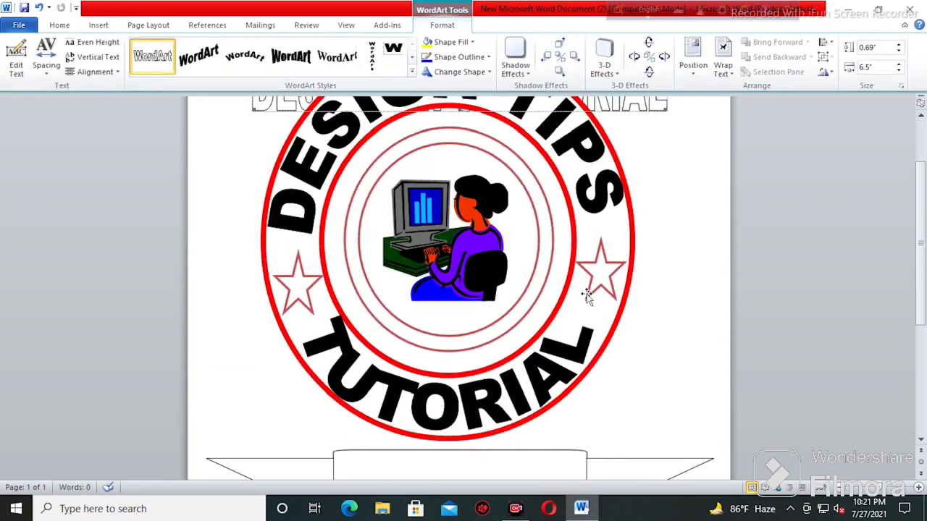
left_click(723, 66)
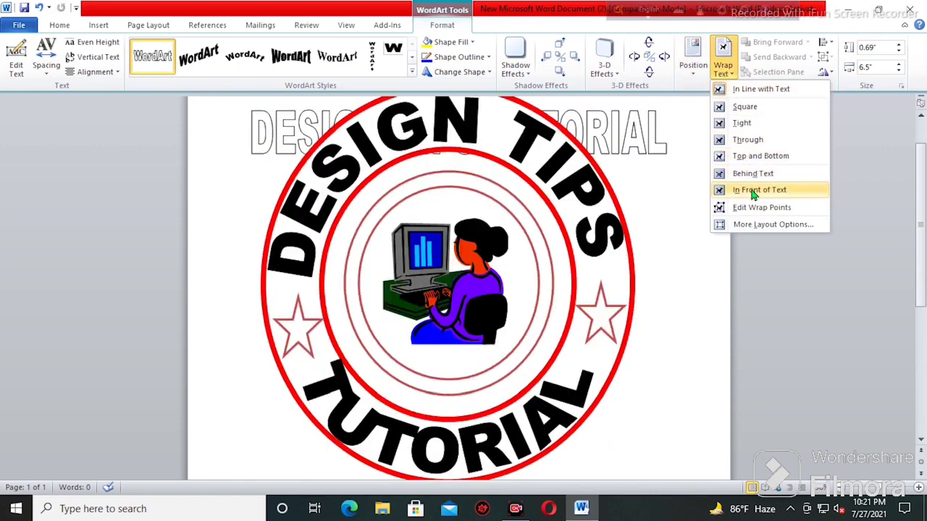
left_click(724, 184)
left_click_drag(654, 141, 645, 400)
scroll(682, 355, "down", 3)
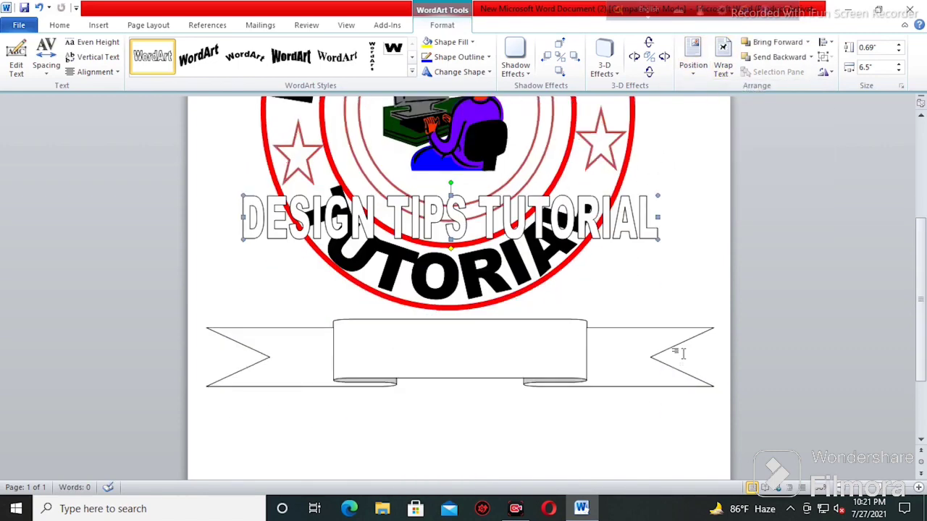
left_click_drag(641, 222, 658, 358)
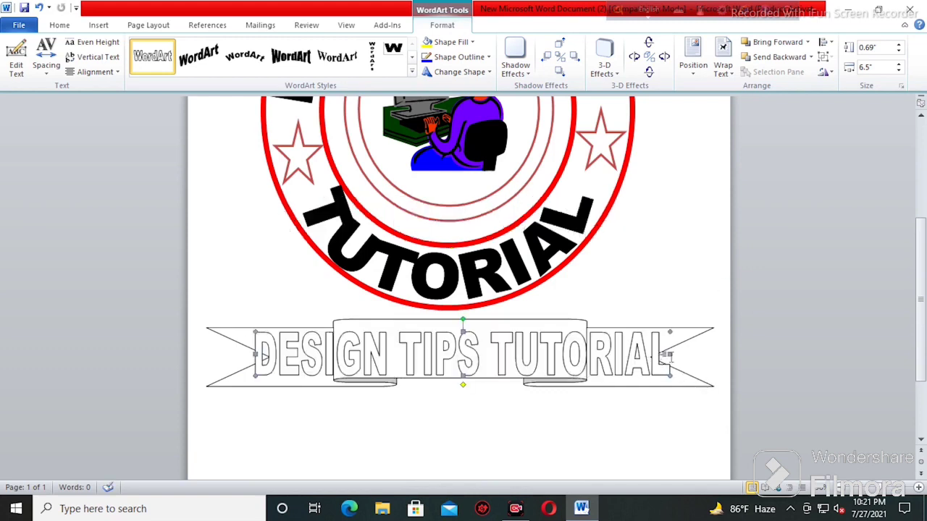
- Resize the straight WordArt to about 3.78" by 0.76" and center it within the ribbon's middle panel
left_click_drag(670, 354, 547, 356)
left_click_drag(322, 352, 345, 352)
left_click_drag(466, 349, 460, 350)
left_click_drag(577, 351, 580, 352)
left_click_drag(460, 328, 460, 322)
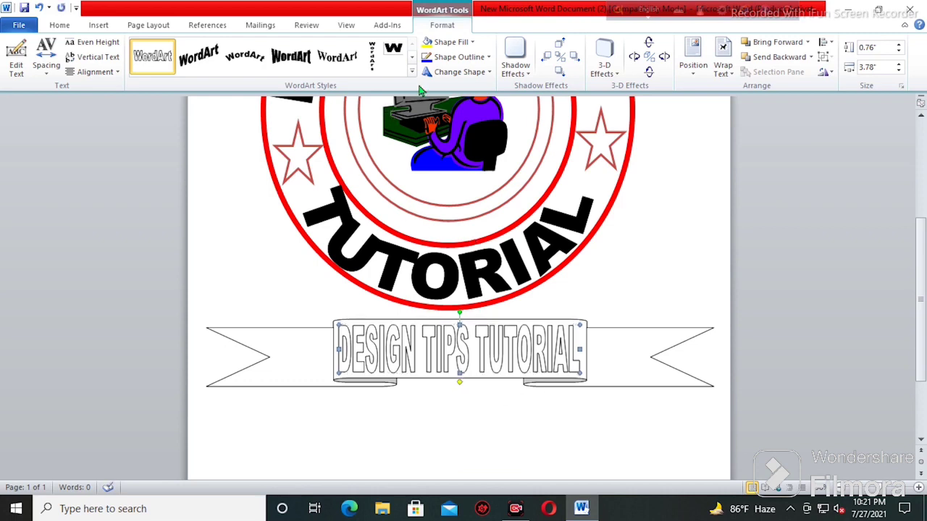
- Color both the outline and the fill of the ribbon's WordArt standard red
left_click(462, 56)
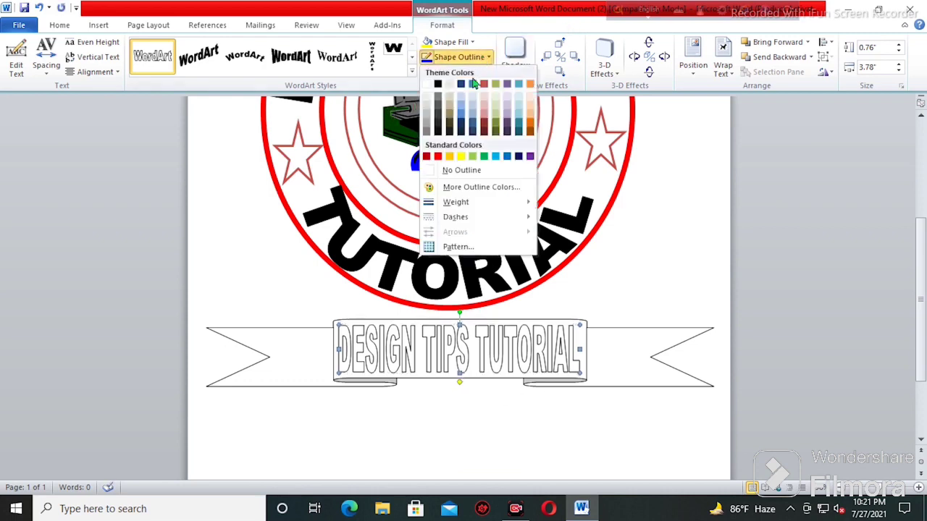
left_click(438, 157)
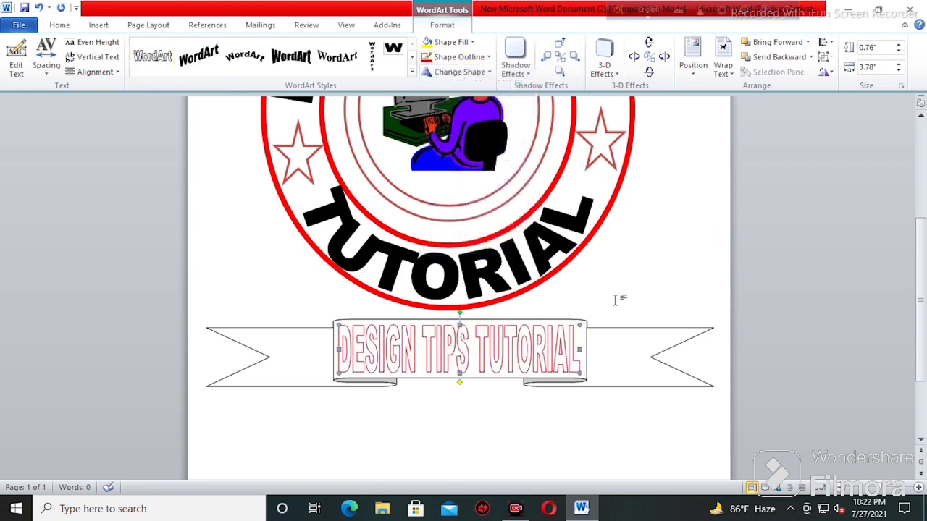
left_click(448, 41)
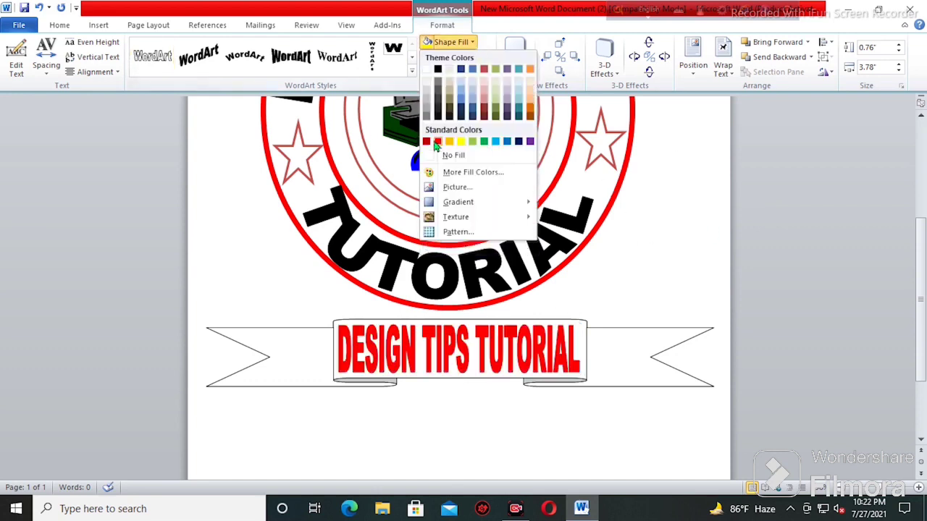
left_click(448, 155)
- Set the ribbon banner's outline weight to 4½ pt
left_click(620, 373)
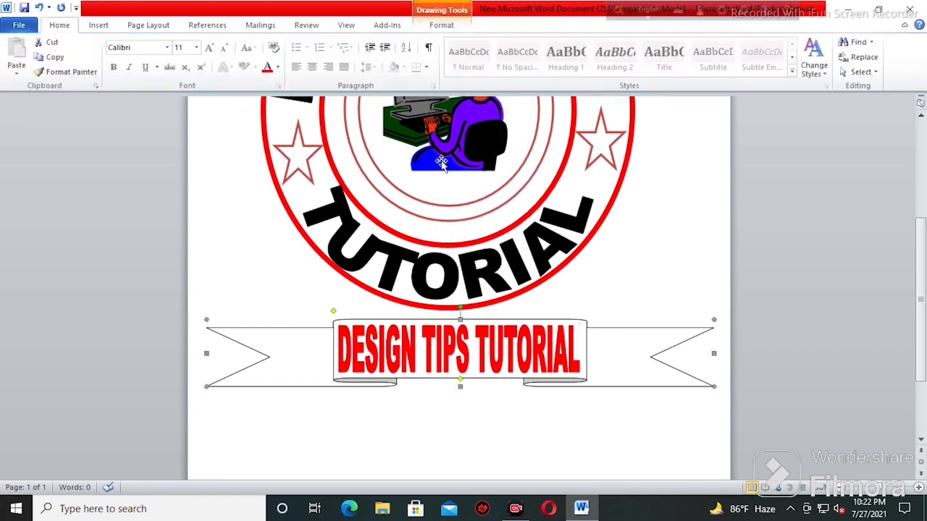
left_click(441, 24)
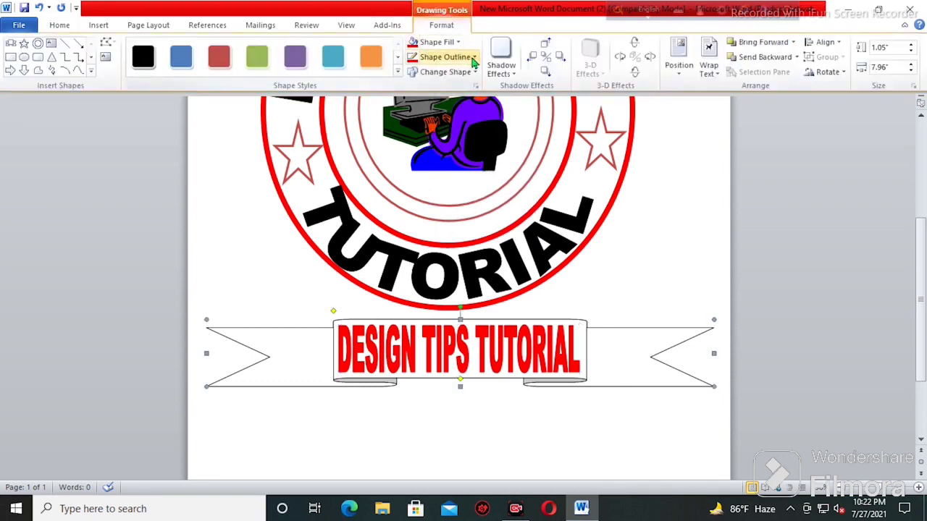
left_click(444, 56)
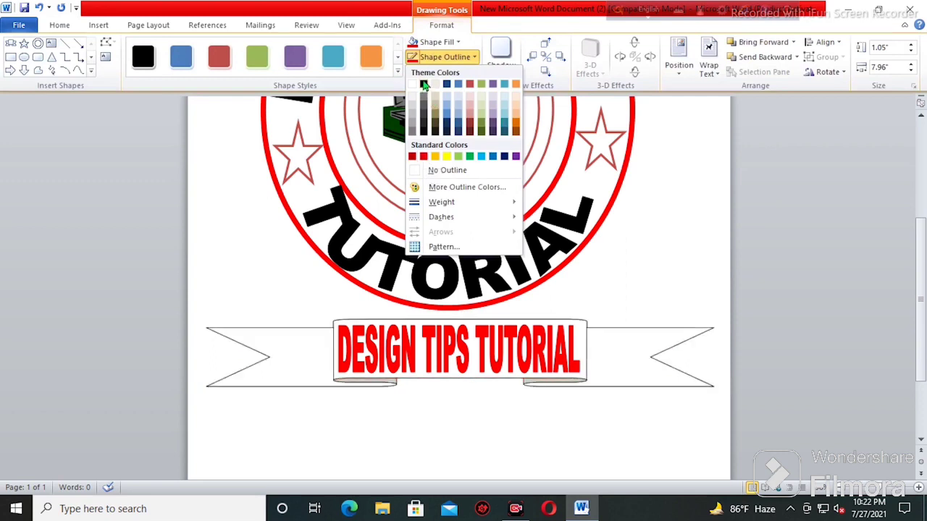
mouse_move(471, 202)
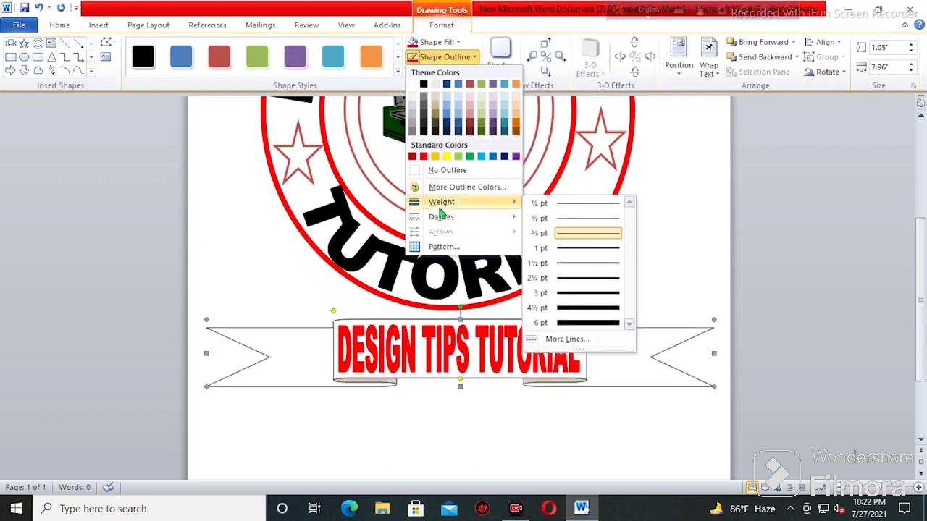
left_click(590, 309)
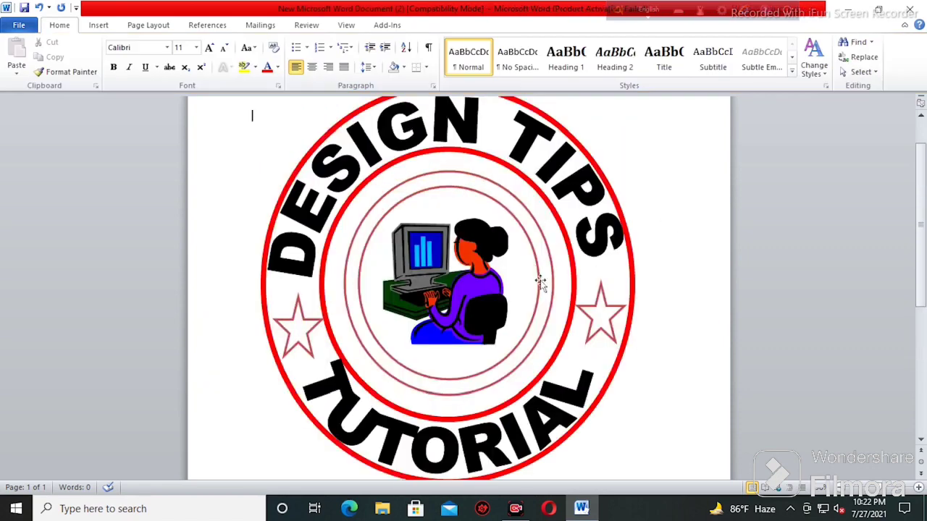
- Set the outline weight of the inner donut around the clip art to 6 pt
left_click(540, 280)
left_click(446, 72)
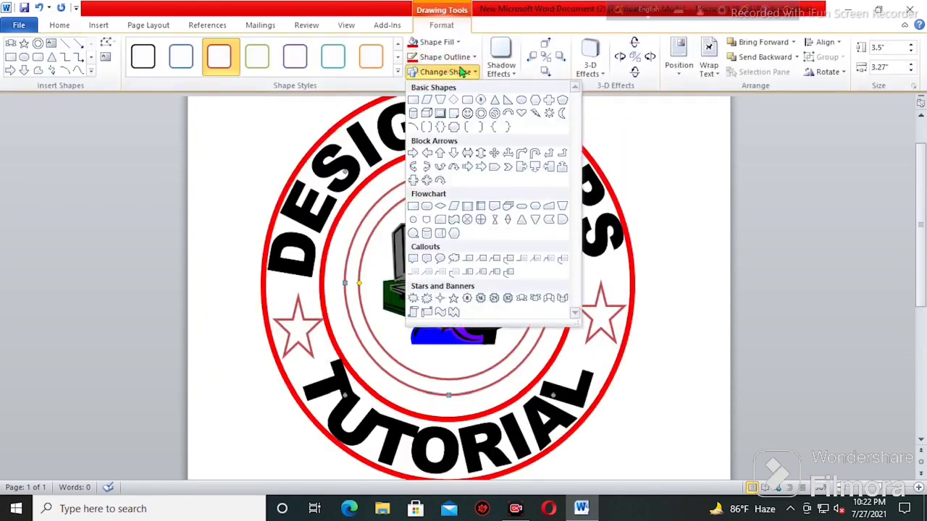
left_click(464, 58)
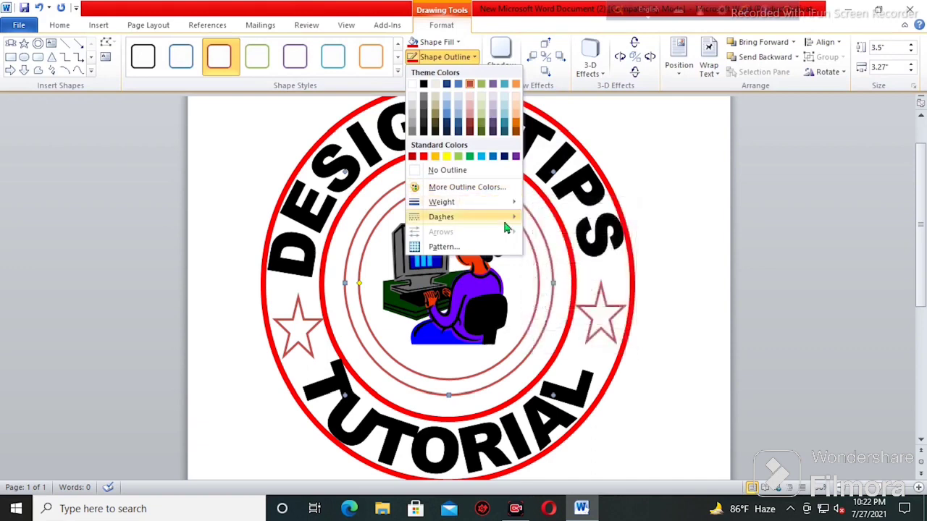
mouse_move(472, 203)
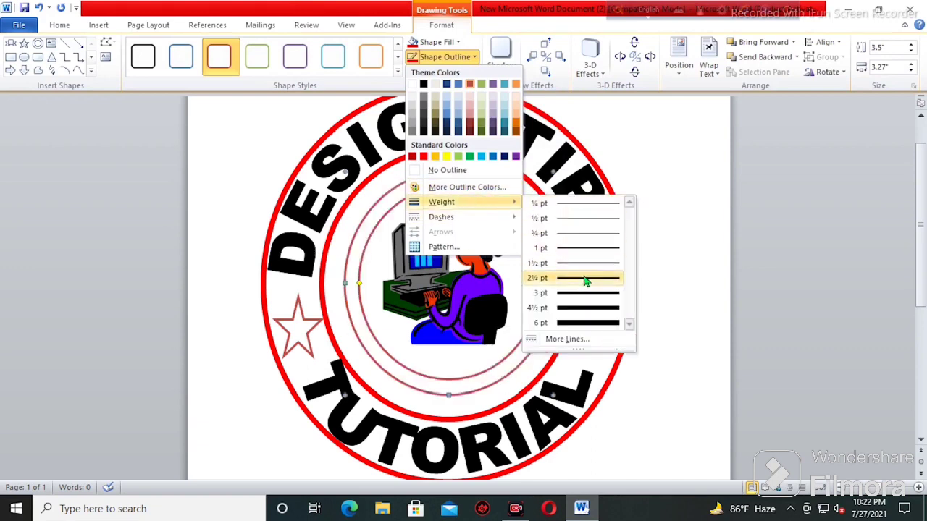
left_click(577, 326)
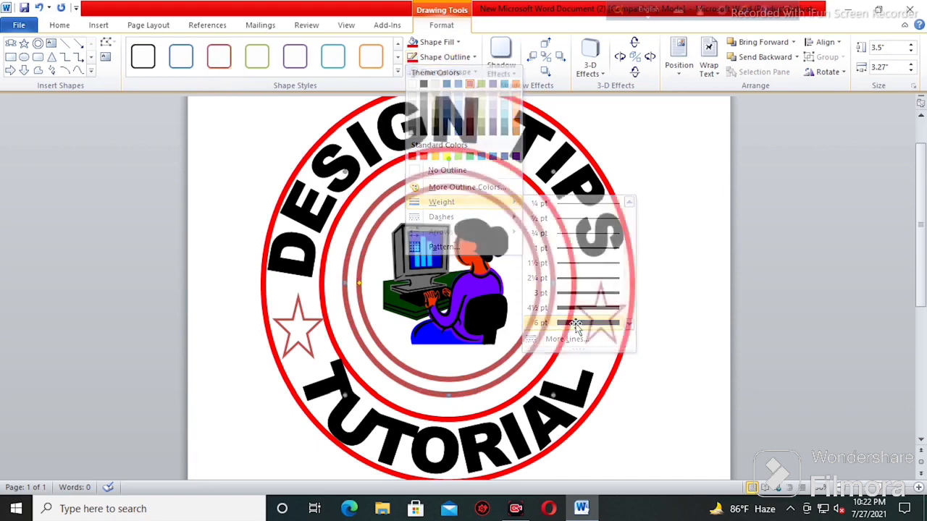
left_click(670, 215)
- Set the outline weight of both stars in the outer ring to 3 pt
left_click(607, 318)
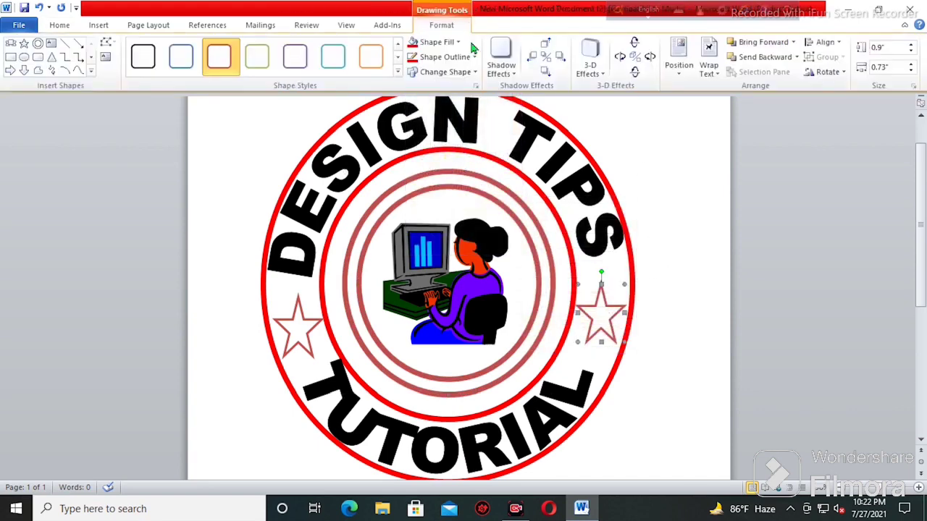
left_click(443, 56)
mouse_move(441, 202)
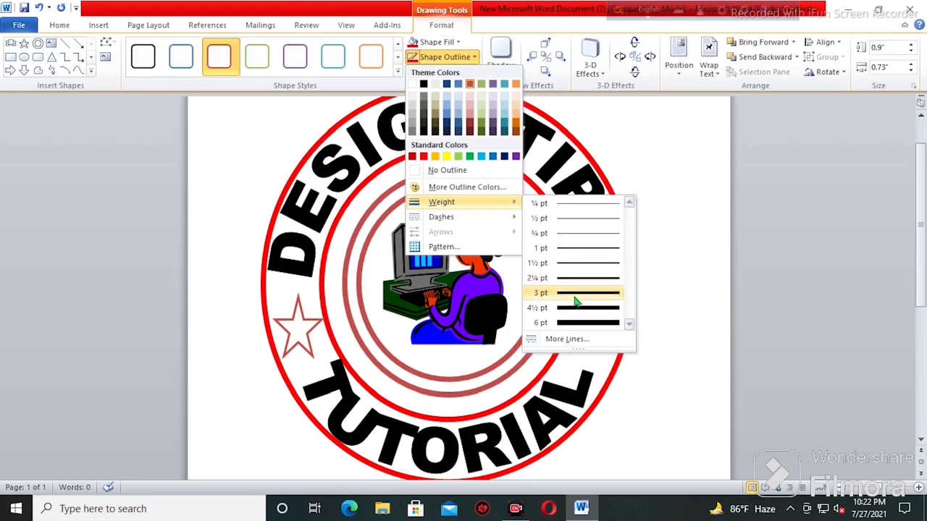
left_click(577, 292)
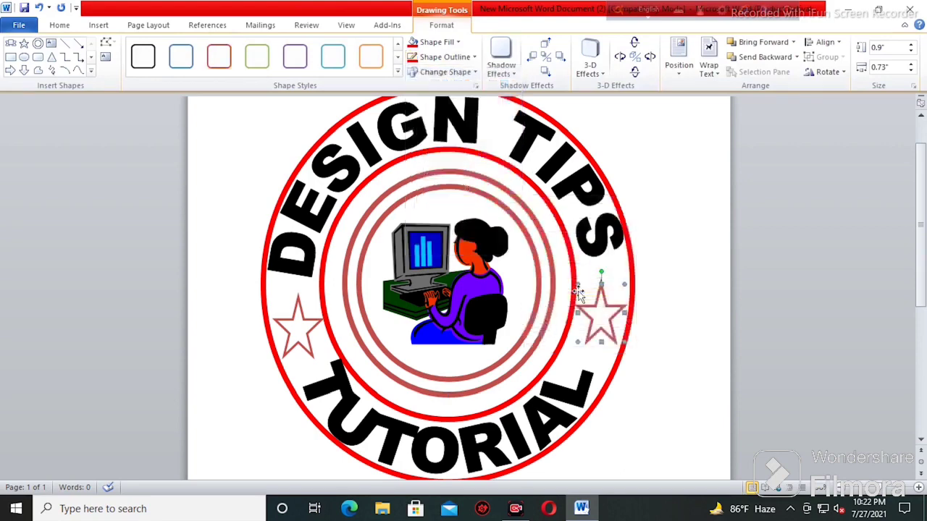
left_click(306, 325)
left_click(453, 62)
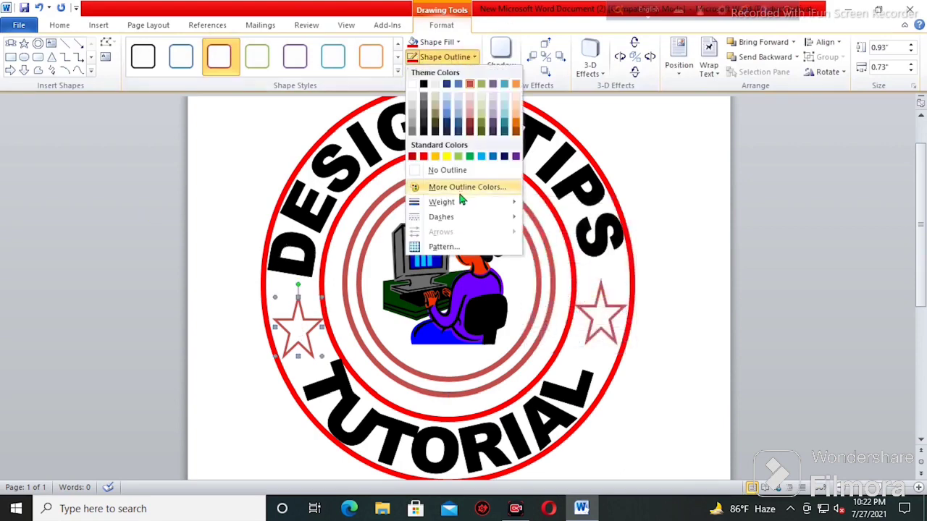
mouse_move(455, 202)
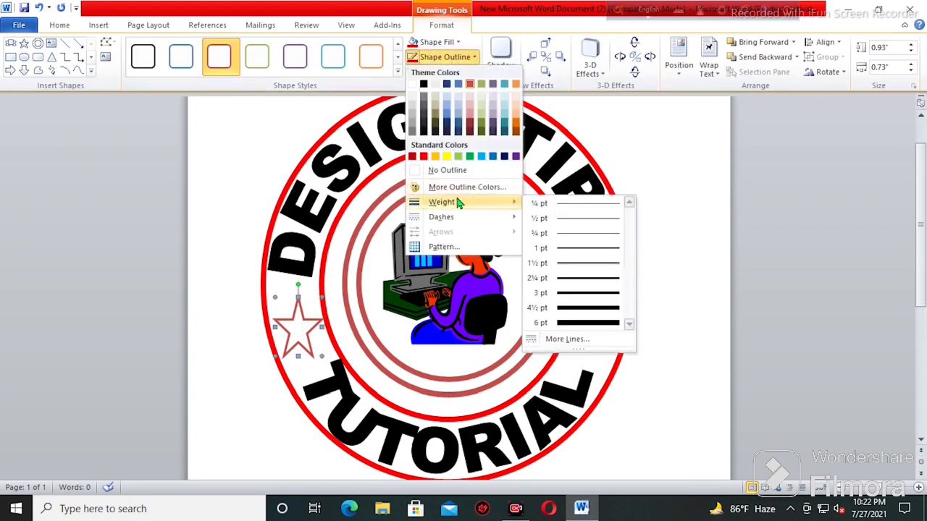
left_click(601, 293)
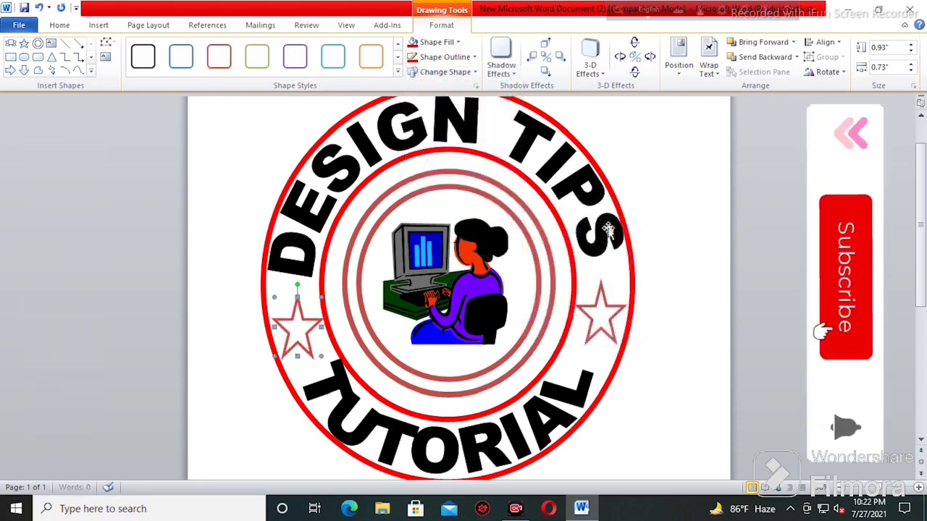
left_click(777, 146)
- Examine the whole logo, from the circular emblem down to the ribbon banner
scroll(769, 116, "up", 1)
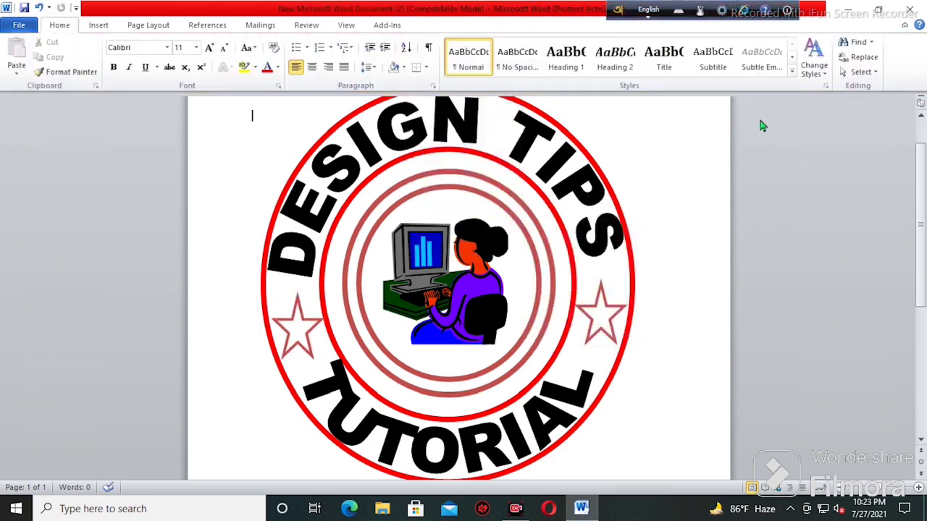
scroll(662, 170, "down", 4)
scroll(642, 185, "up", 2)
scroll(642, 185, "down", 6)
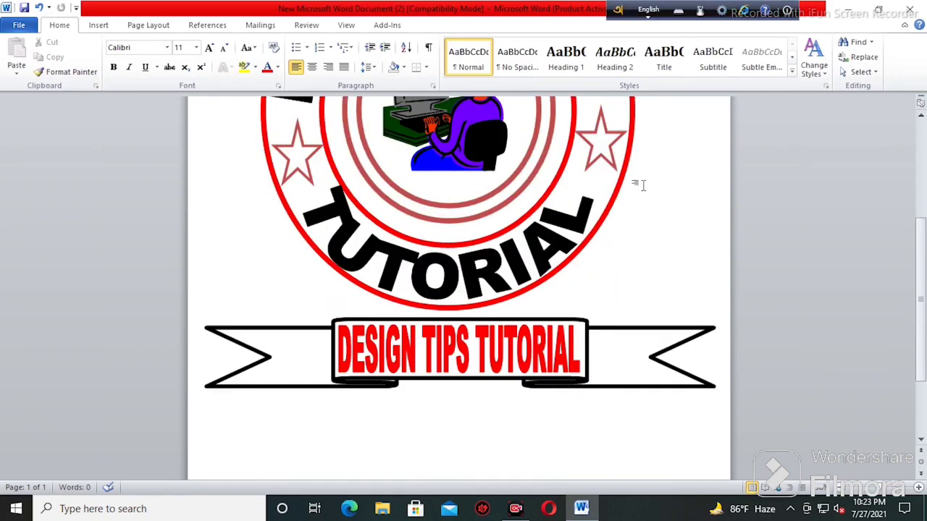
scroll(663, 366, "down", 4, "ctrl")
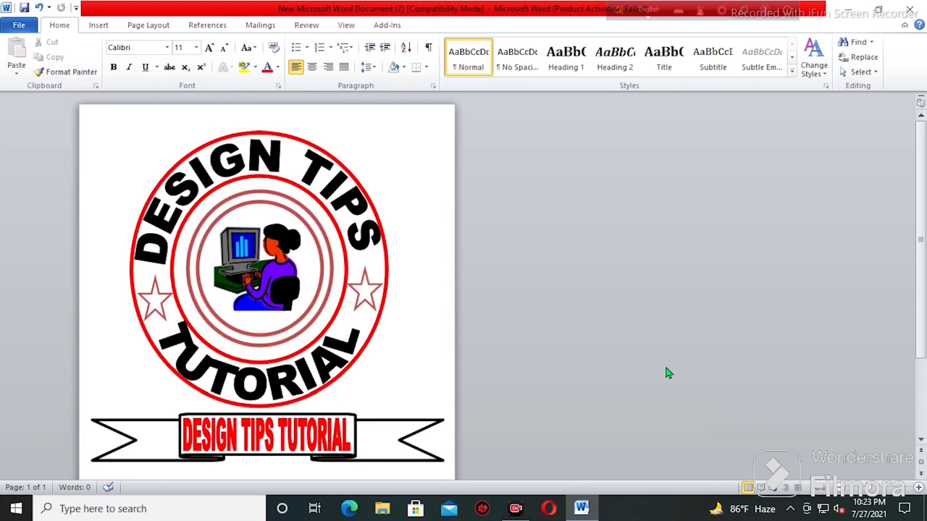
scroll(665, 368, "down", 1, "ctrl")
scroll(376, 163, "down", 2)
scroll(376, 163, "up", 1)
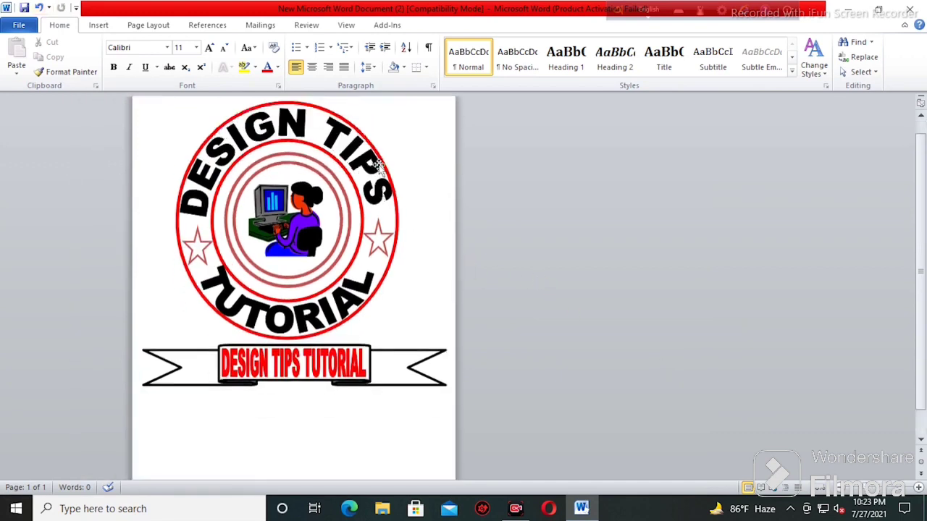
scroll(377, 165, "up", 1)
- Draw a folded-corner shape about 9.02" high by 7.68" wide over the page and place it behind the text
left_click(100, 26)
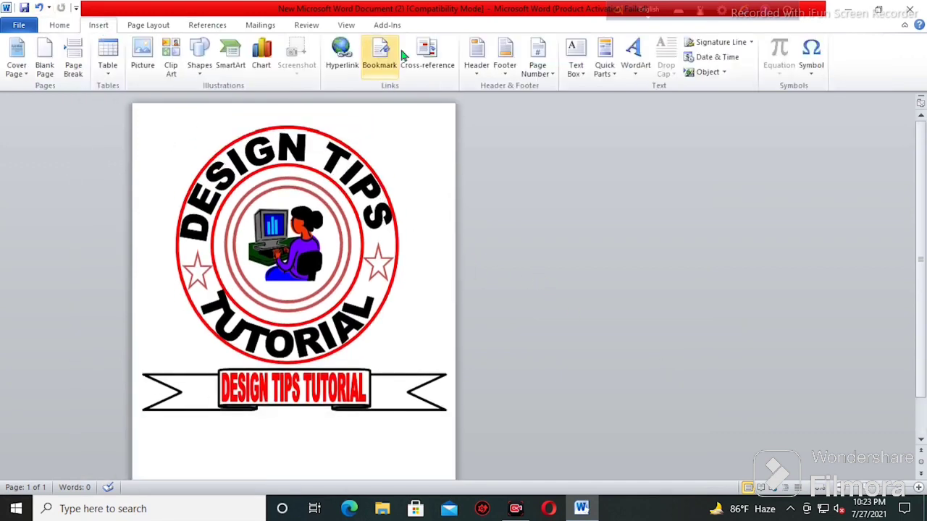
left_click(193, 57)
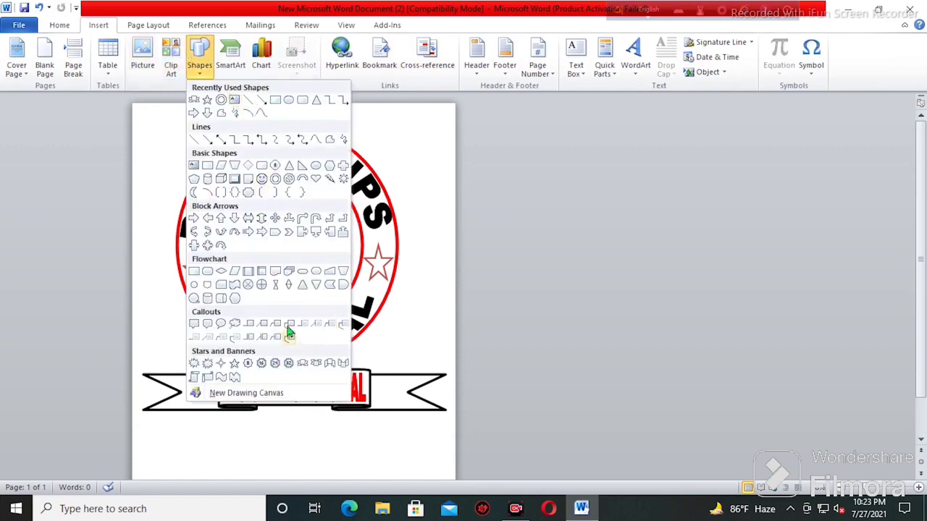
left_click(255, 194)
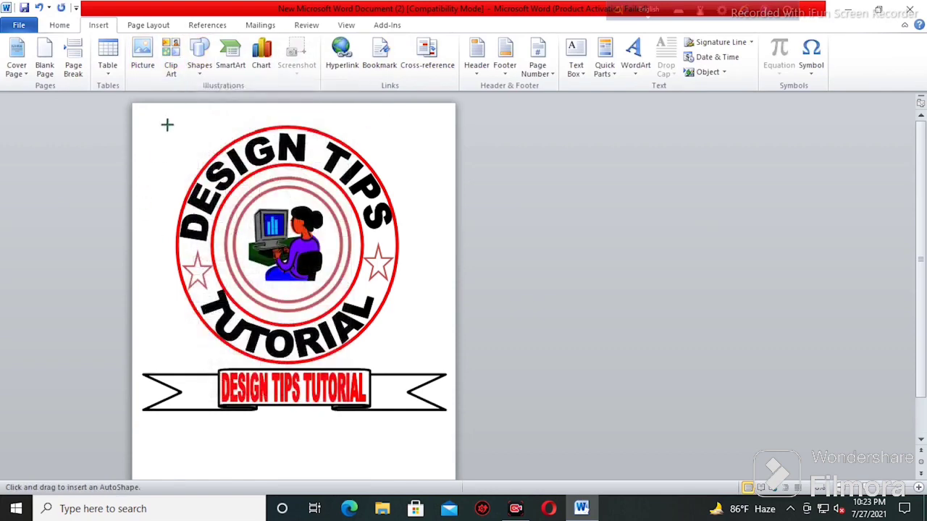
left_click_drag(157, 123, 449, 468)
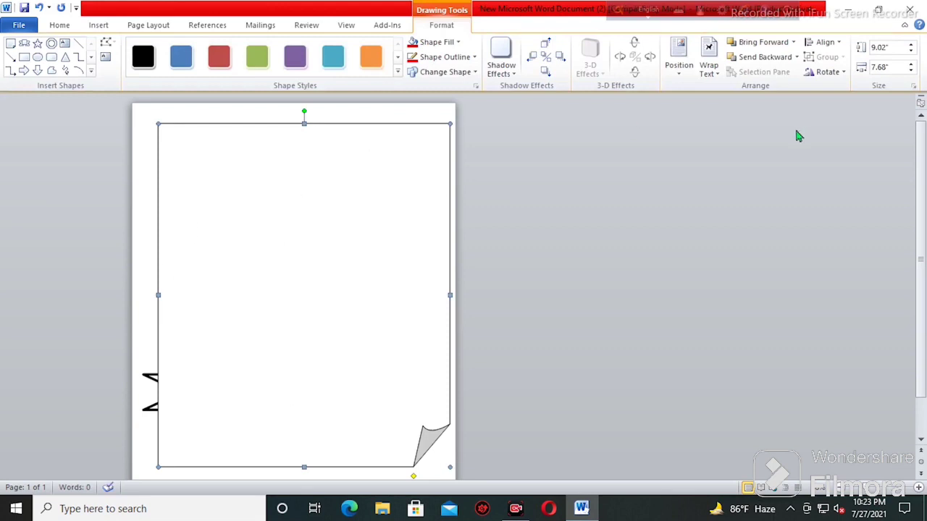
left_click(710, 70)
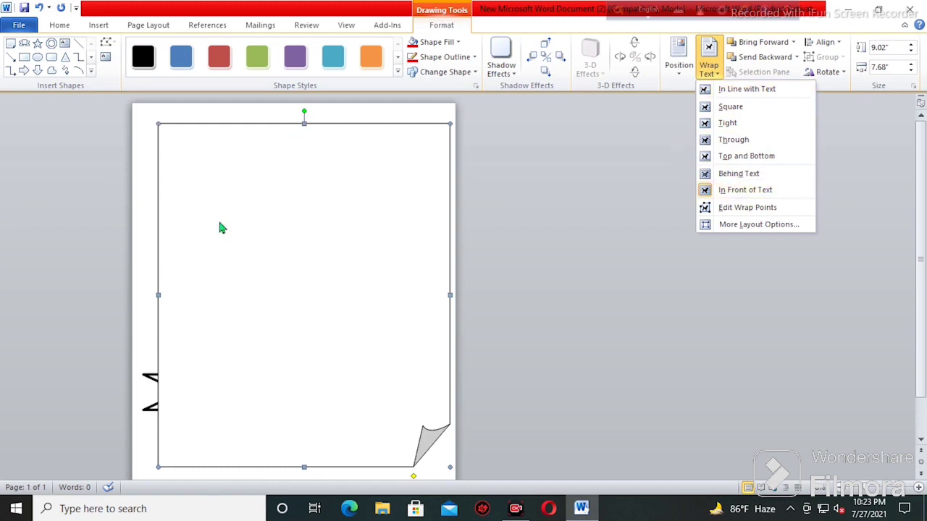
left_click(750, 176)
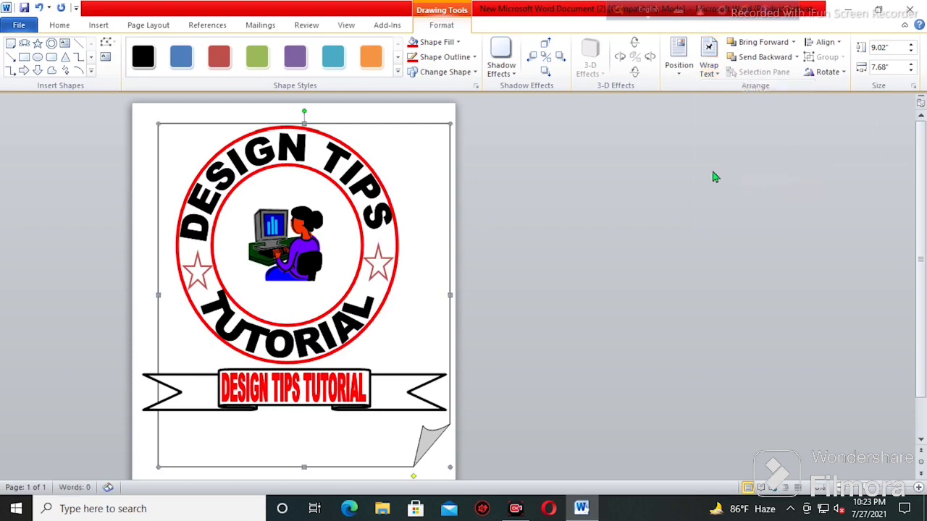
- Resize the folded-corner shape to about 2.36" high by 8.07" wide so that it frames the ribbon banner
left_click(304, 301)
left_click(369, 140)
left_click_drag(303, 122, 305, 364)
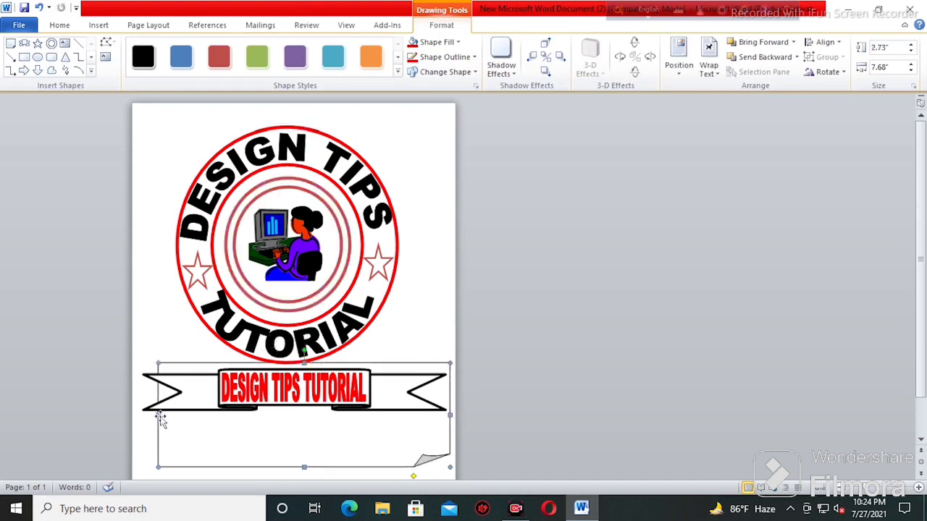
left_click_drag(157, 415, 138, 422)
scroll(313, 377, "down", 1)
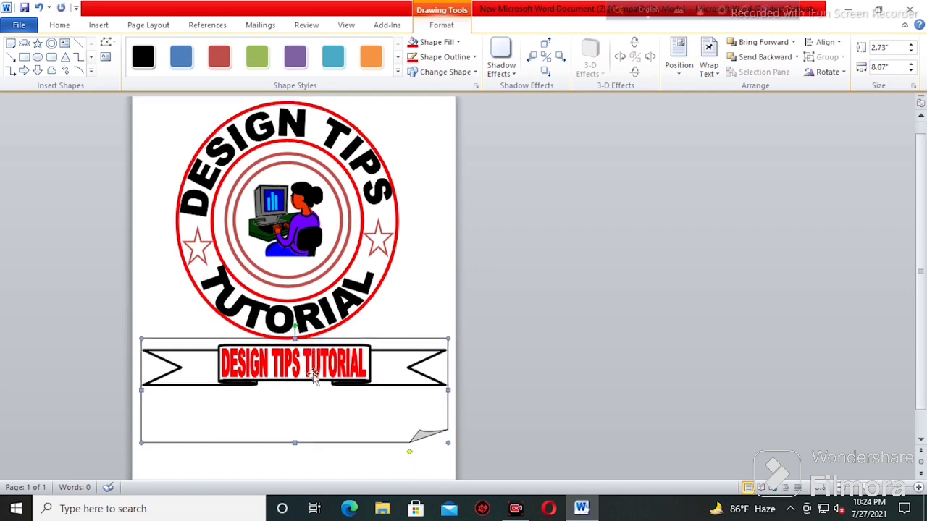
scroll(313, 375, "down", 1)
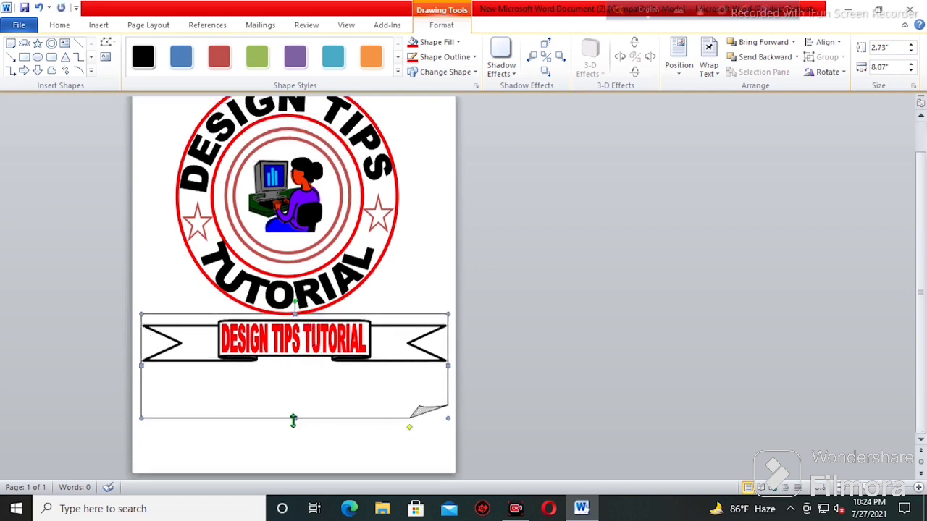
left_click_drag(295, 420, 294, 404)
- Nudge the folded-corner frame slightly downward and make its corner fold smaller
key("ctrl+Down")
key("ctrl+Down")
key("ctrl+Down")
key("ctrl+Down")
key("ctrl+Down")
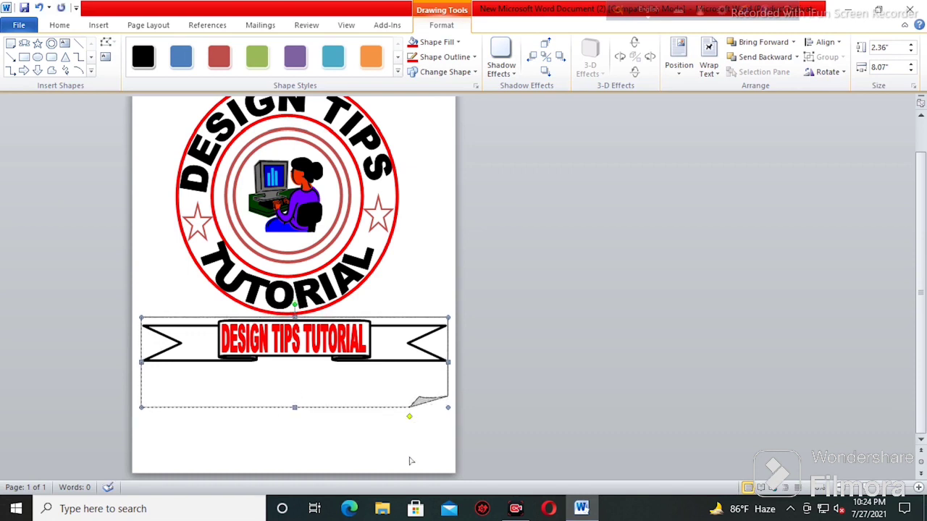
left_click_drag(418, 462, 417, 460)
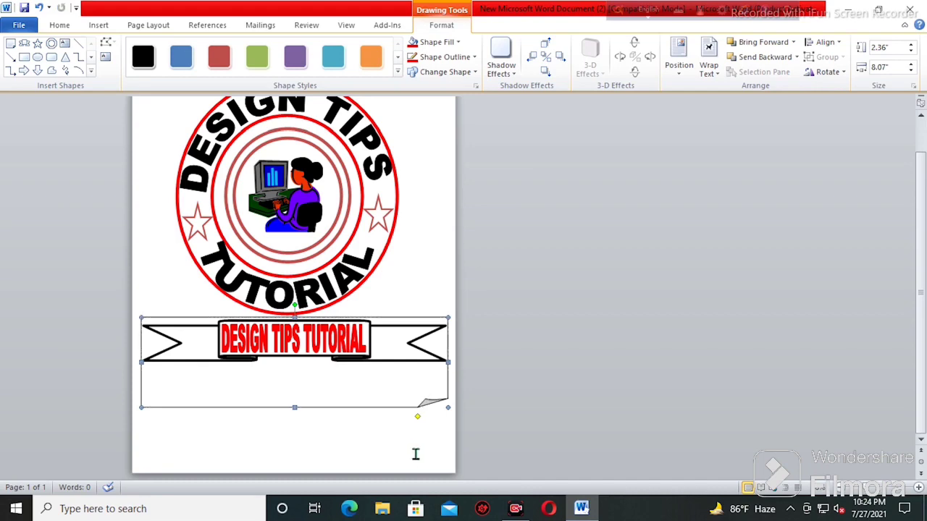
- Apply the red compound outline style to the folded-corner frame and set its outline weight to 6 pt
left_click(399, 73)
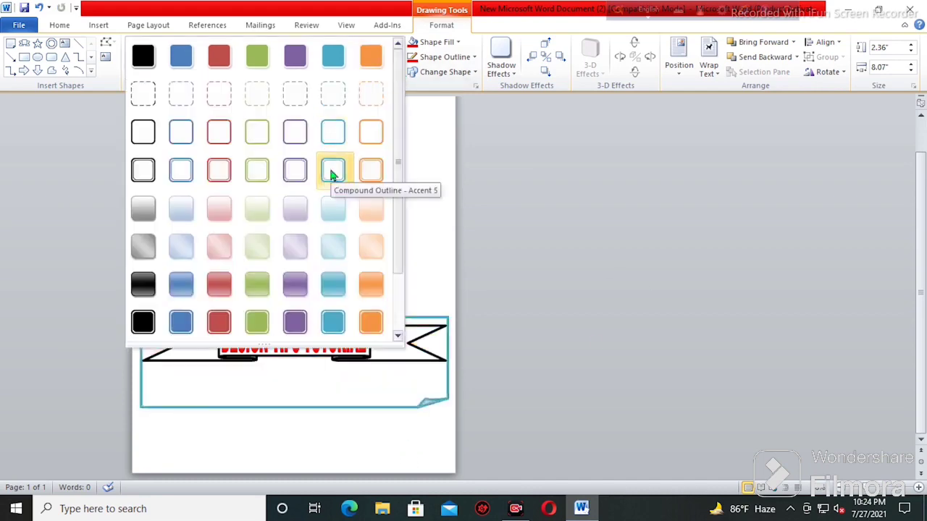
left_click(230, 182)
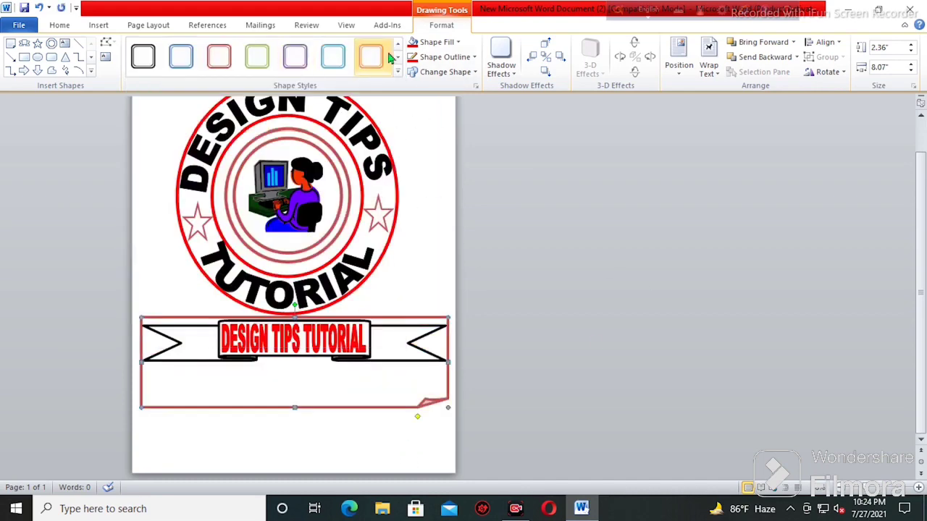
left_click(467, 61)
mouse_move(452, 207)
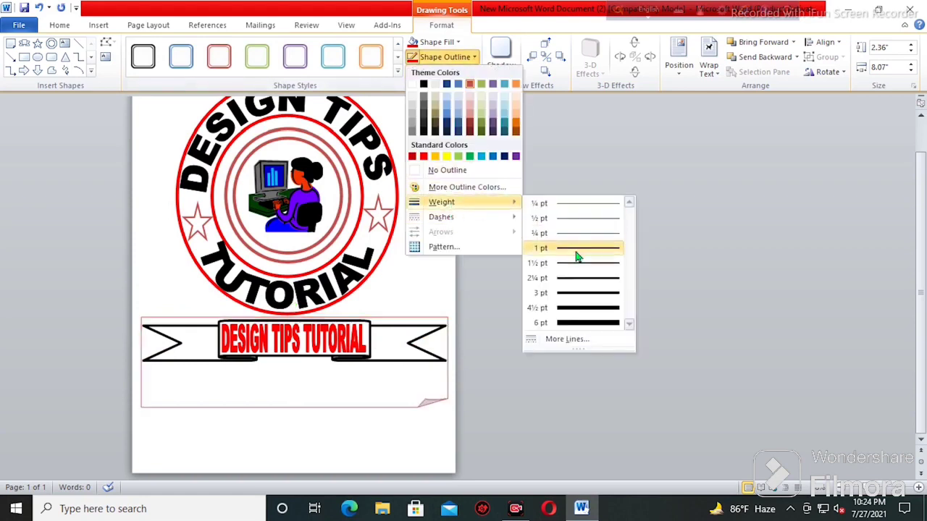
left_click(586, 324)
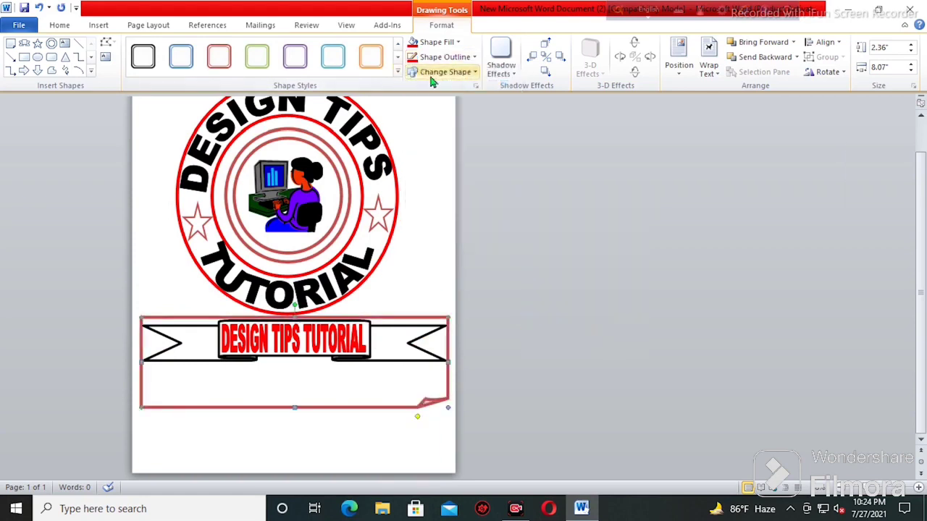
left_click(458, 75)
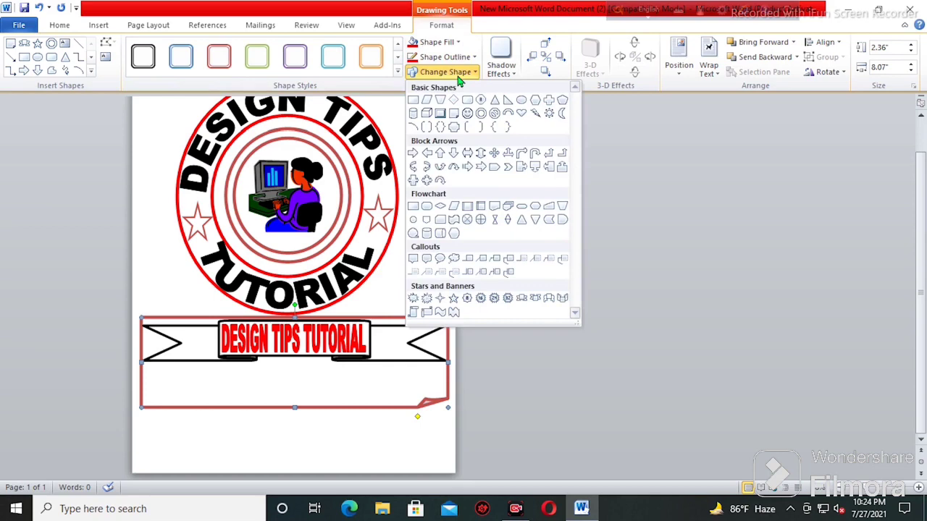
left_click(64, 25)
- Examine the logo's circular emblem, ribbon banner and folded-corner frame, both close up and as a whole
scroll(389, 311, "up", 1)
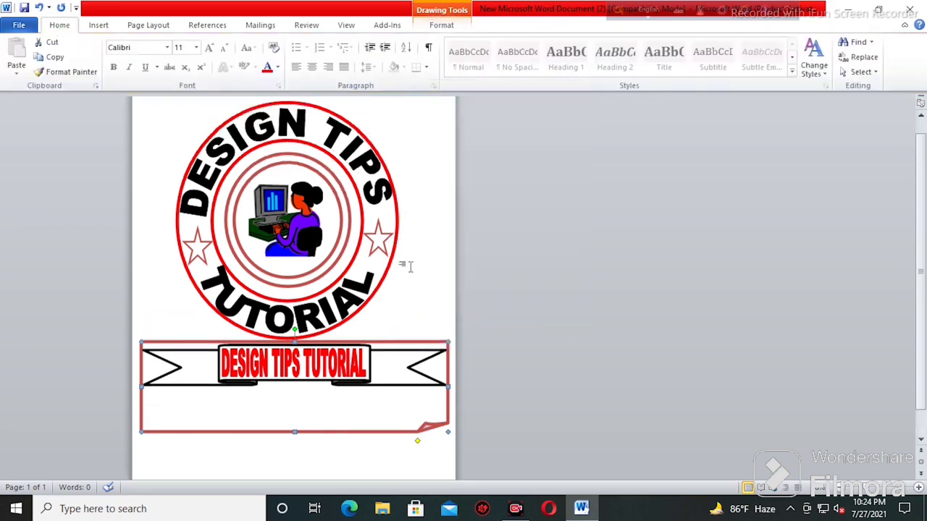
scroll(393, 364, "up", 7, "ctrl")
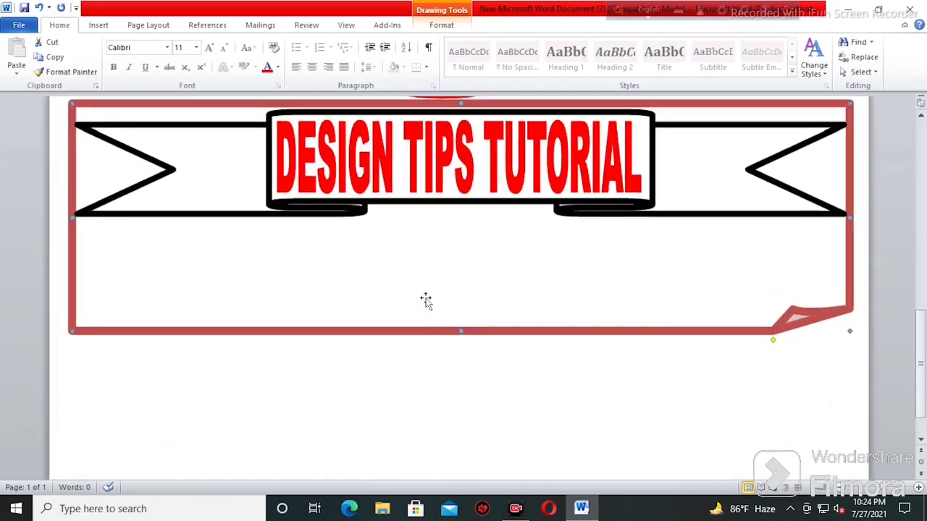
scroll(426, 300, "up", 10)
scroll(425, 300, "down", 10)
scroll(439, 266, "up", 5)
scroll(440, 266, "down", 6)
scroll(441, 266, "up", 2, "ctrl")
scroll(446, 273, "down", 15, "ctrl")
scroll(443, 275, "up", 15, "ctrl")
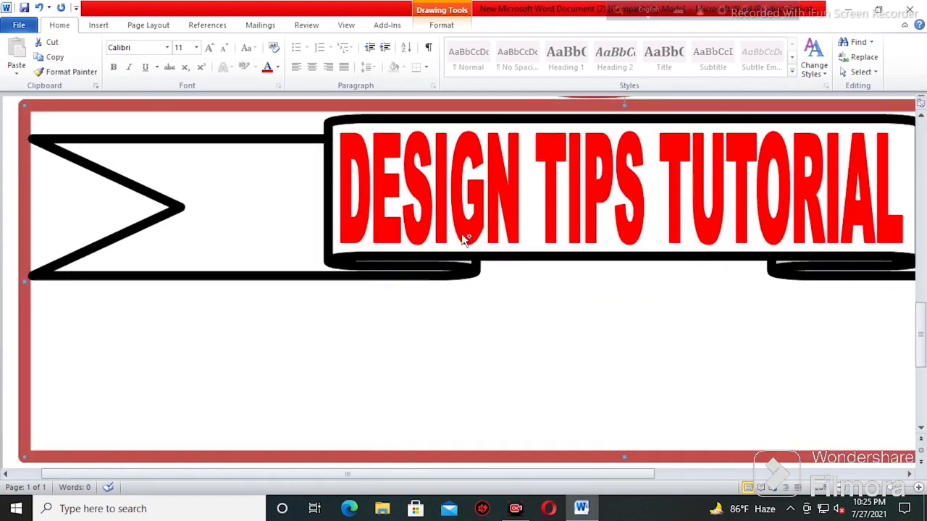
scroll(451, 244, "down", 10, "ctrl")
scroll(453, 249, "up", 10, "ctrl")
scroll(452, 244, "up", 3, "ctrl")
scroll(473, 250, "down", 6, "ctrl")
scroll(472, 259, "down", 6, "ctrl")
scroll(455, 262, "up", 4, "ctrl")
scroll(378, 252, "up", 3)
scroll(378, 251, "down", 1)
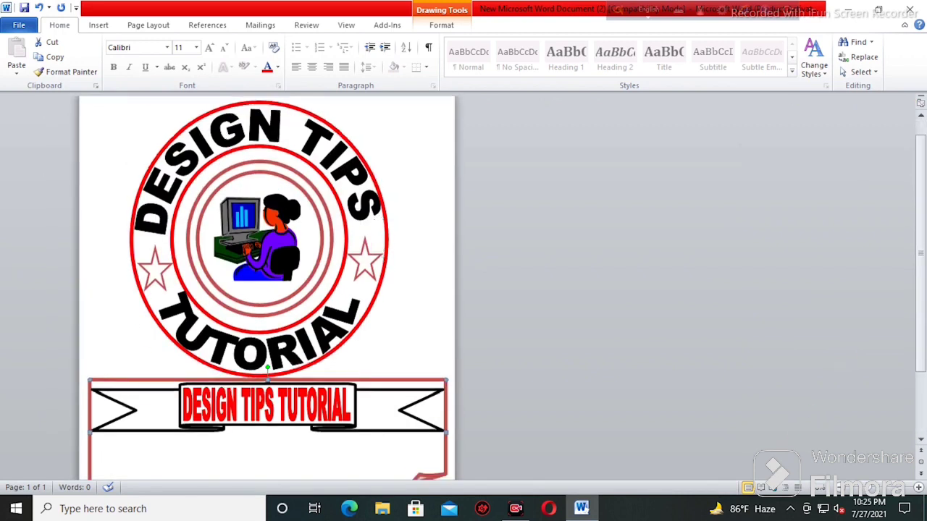